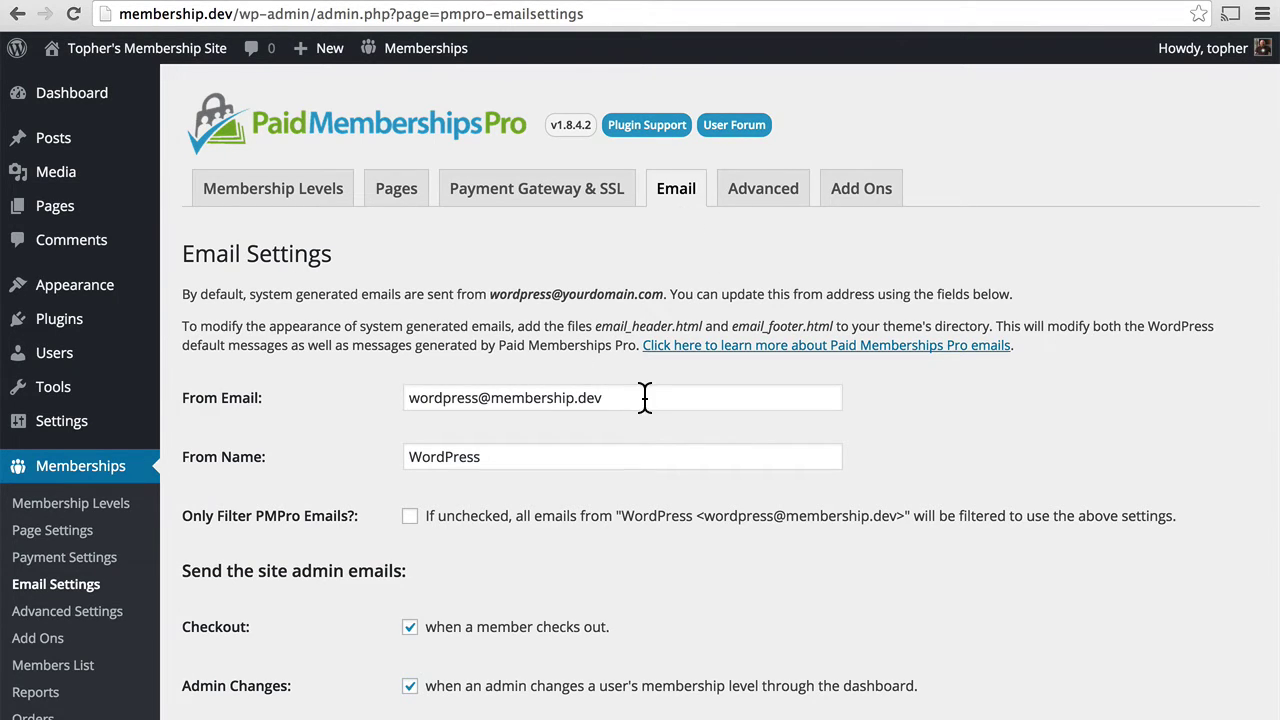
# Review the Email Settings sender fields and consult the Paid Memberships Pro email documentation.
pyautogui.scroll(-2, 888, 422)
pyautogui.scroll(2, 597, 270)
pyautogui.click(504, 457)
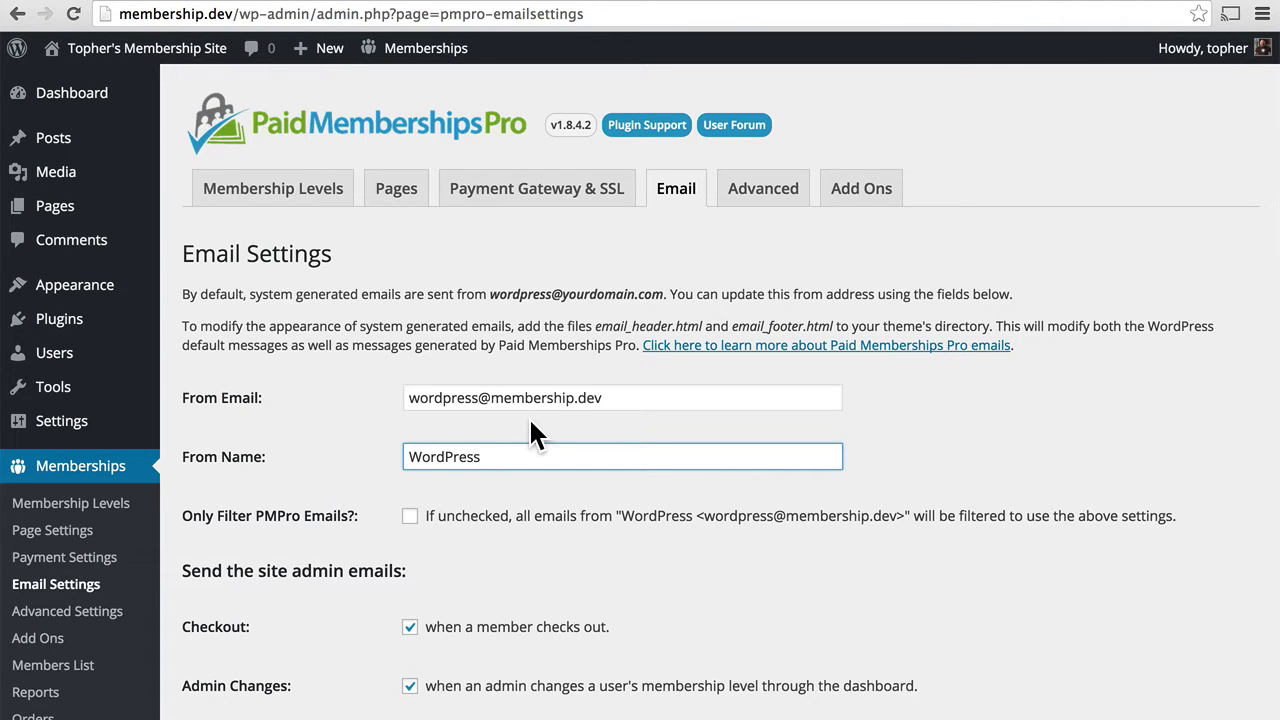
pyautogui.scroll(-5, 535, 432)
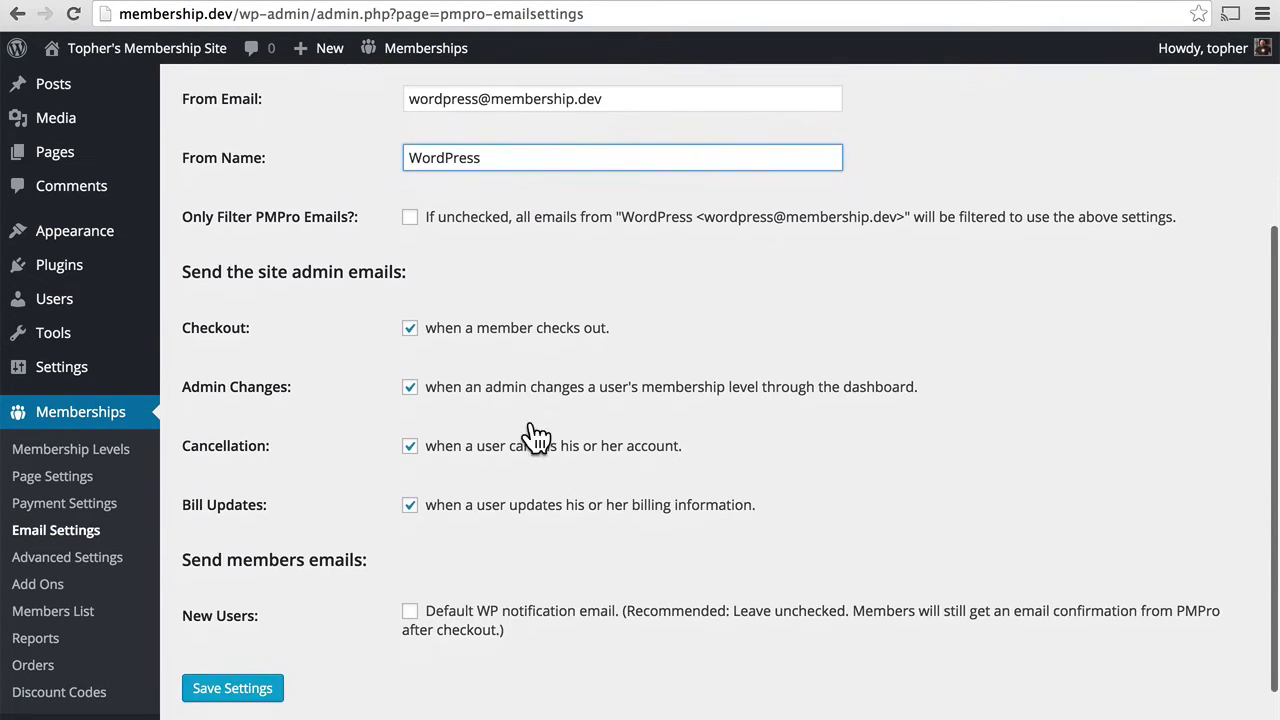
pyautogui.scroll(-1, 535, 432)
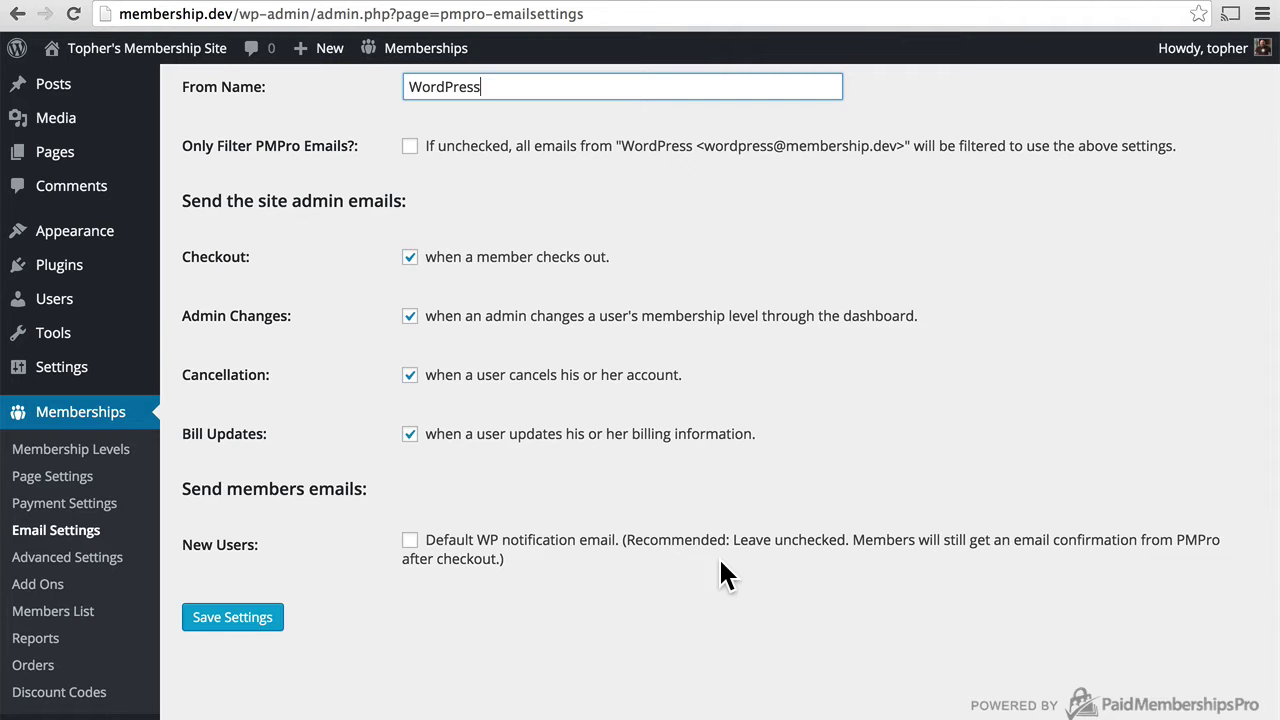
pyautogui.scroll(5, 722, 572)
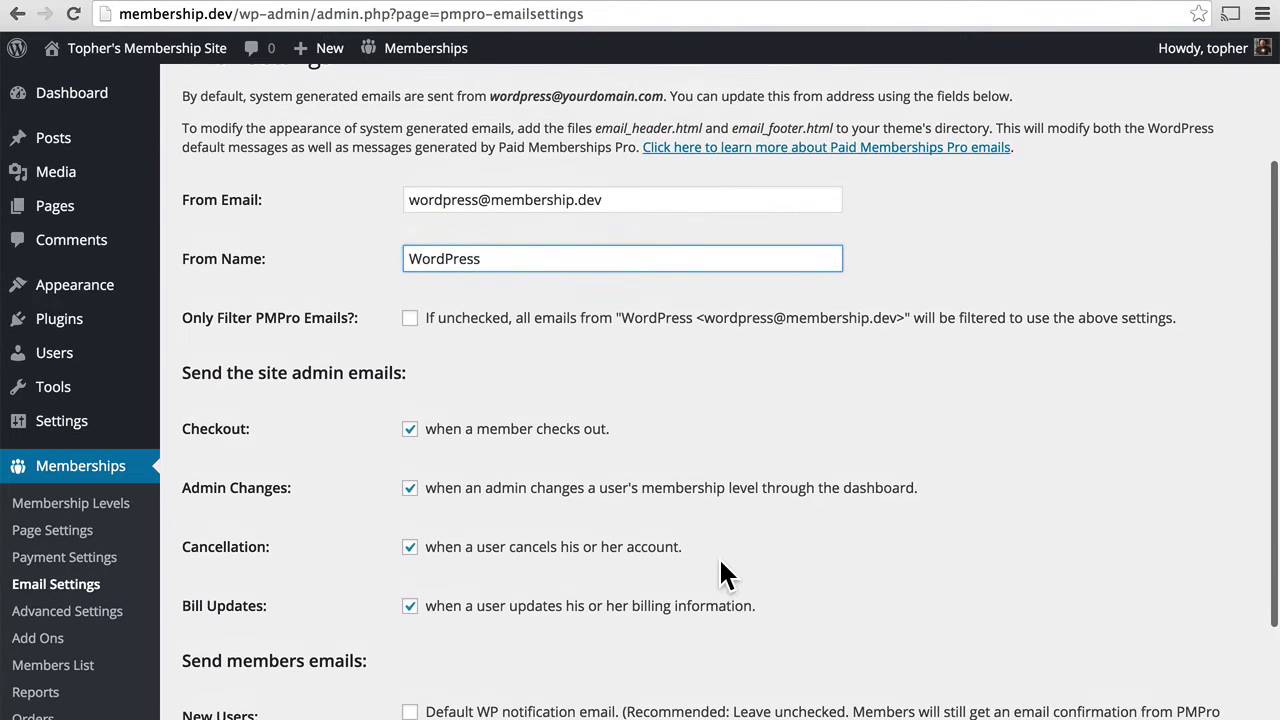
pyautogui.scroll(1, 722, 572)
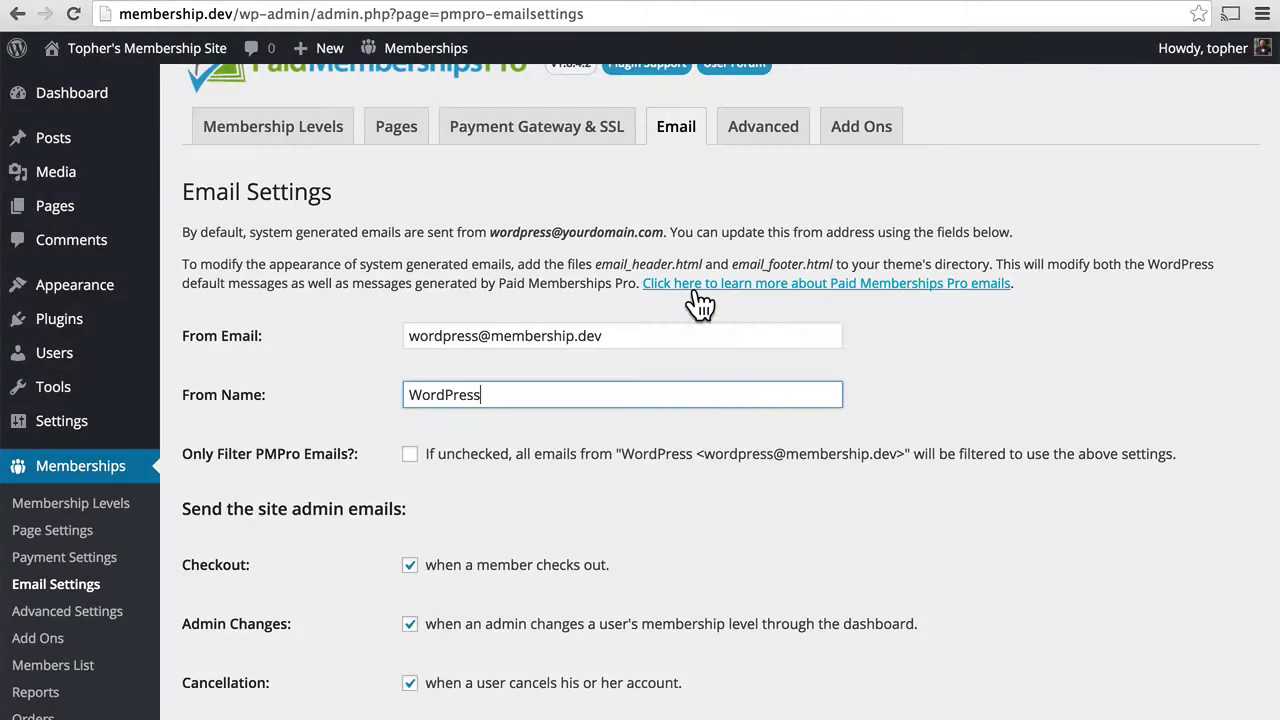
pyautogui.click(694, 288)
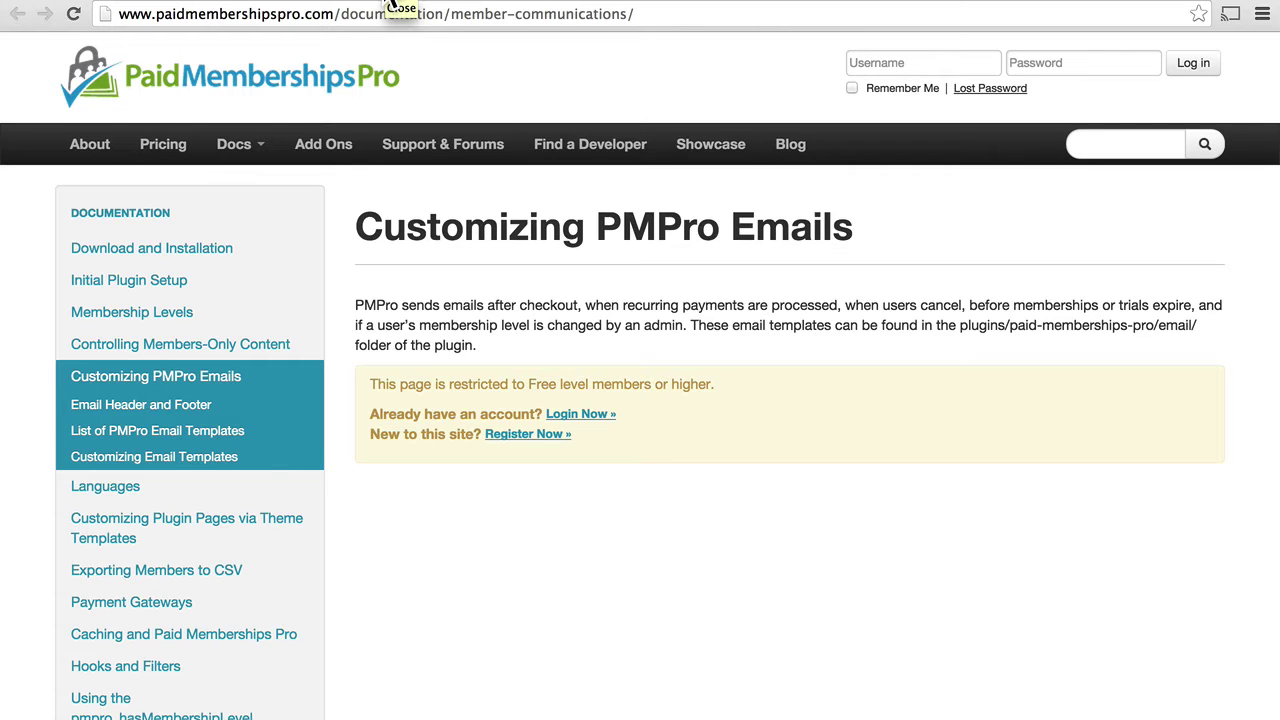
pyautogui.click(395, 3)
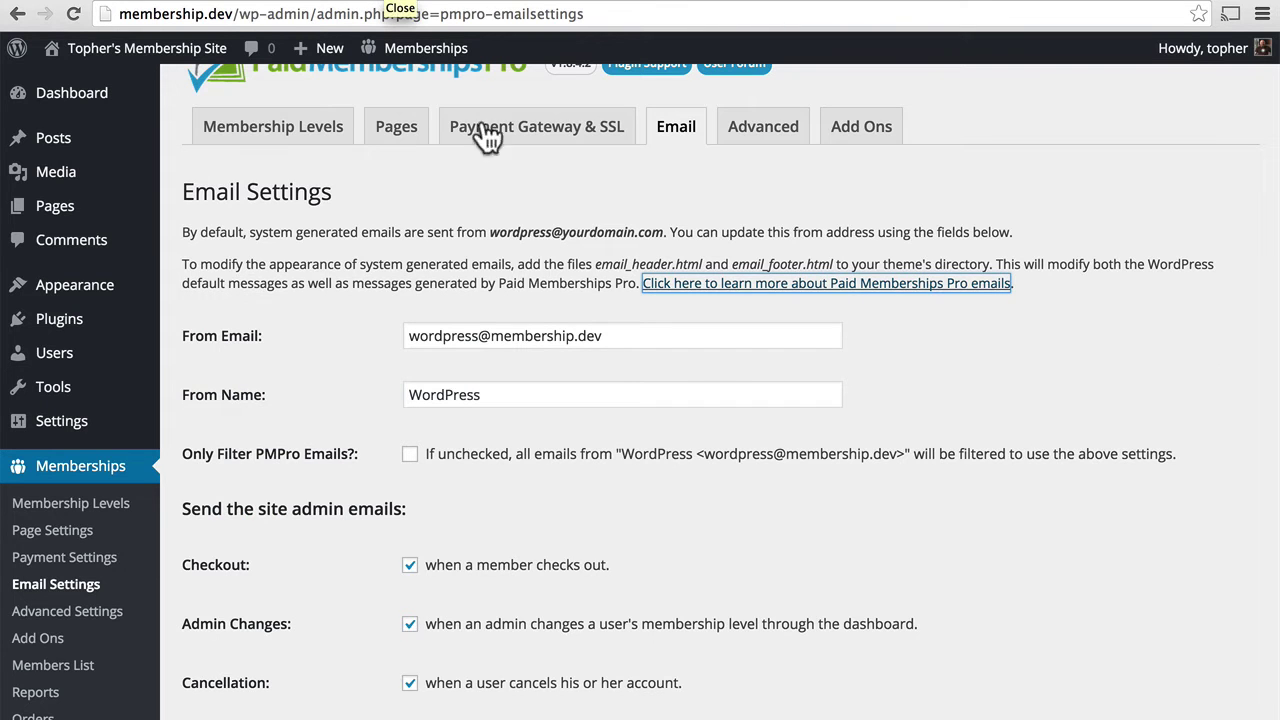
# Go to Advanced Settings and select !!referrer!! in the logged-in non-members message help text.
pyautogui.click(775, 145)
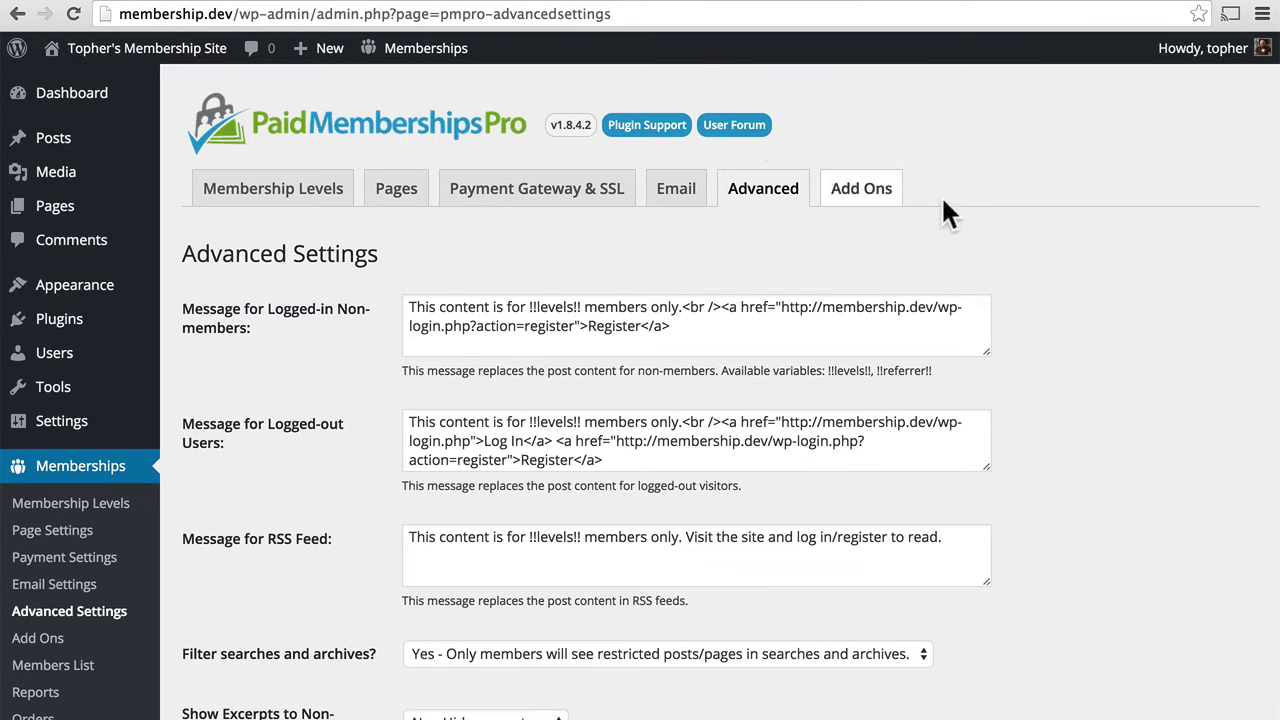
pyautogui.scroll(-2, 1063, 289)
pyautogui.scroll(-1, 1063, 292)
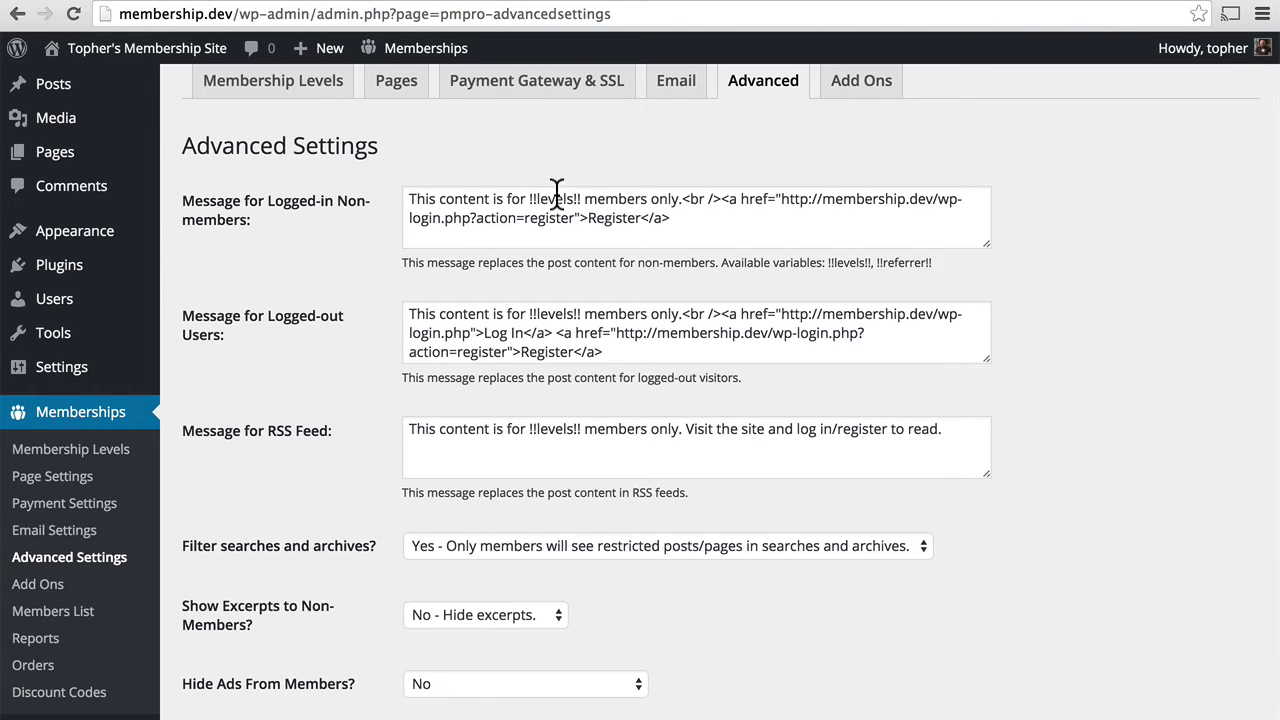
pyautogui.click(648, 192)
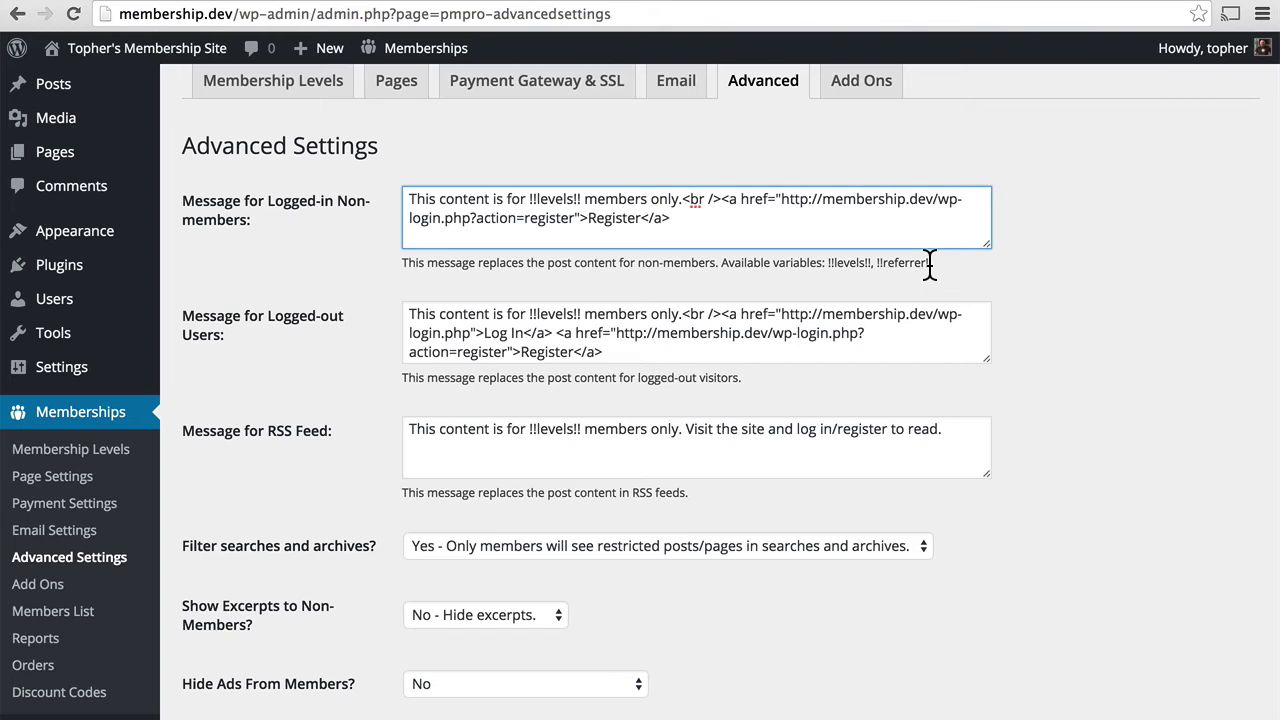
pyautogui.moveTo(930, 265); pyautogui.dragTo(878, 262)
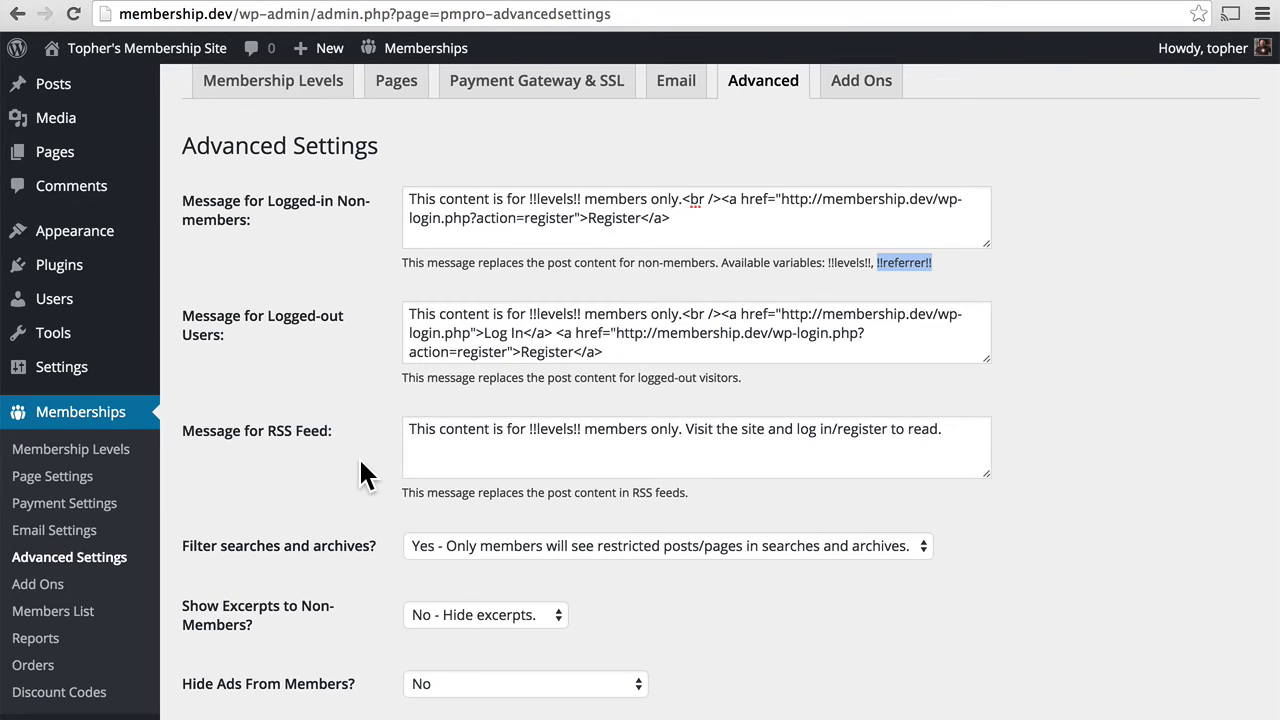
pyautogui.scroll(-4, 361, 462)
pyautogui.click(565, 358)
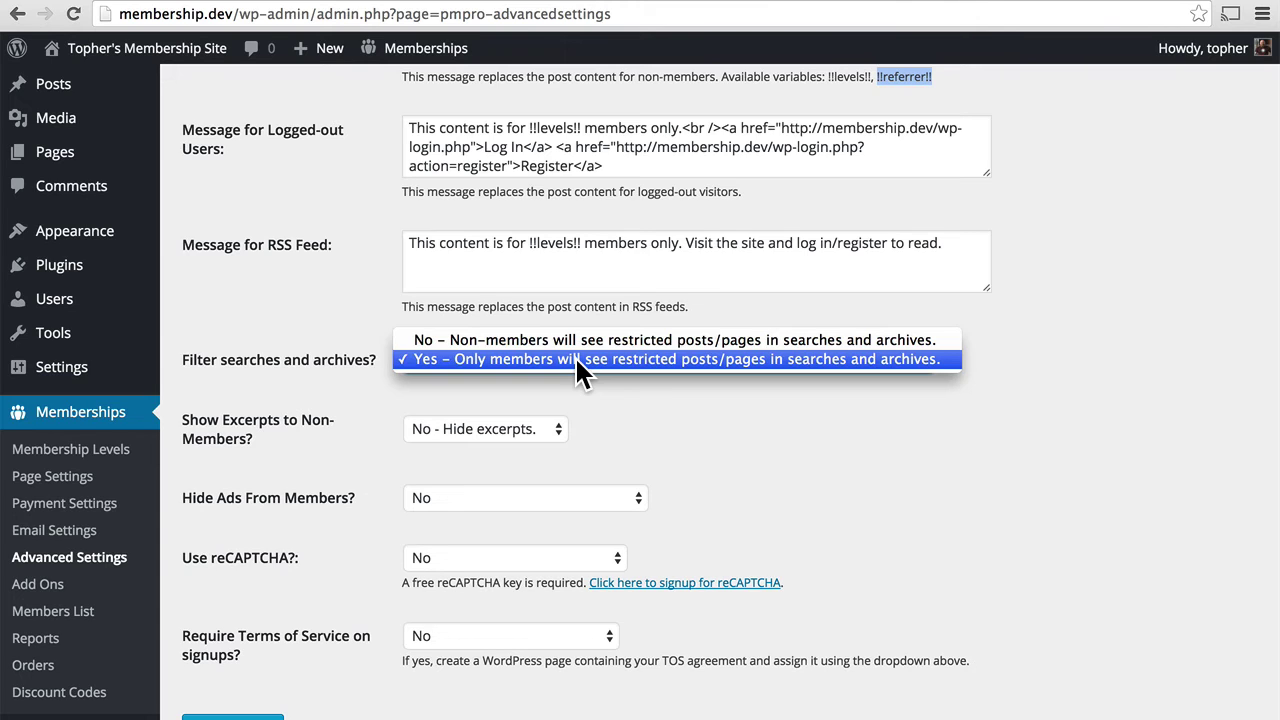
pyautogui.click(575, 356)
pyautogui.click(558, 430)
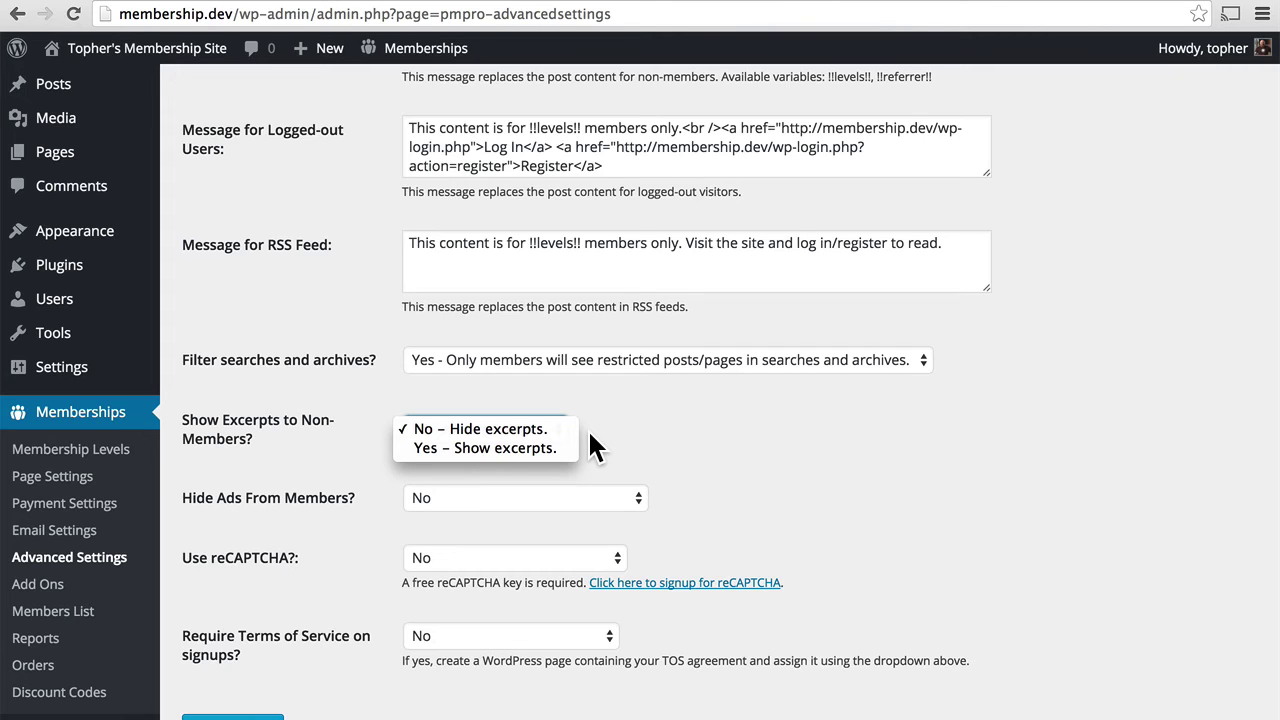
pyautogui.click(560, 432)
pyautogui.click(562, 498)
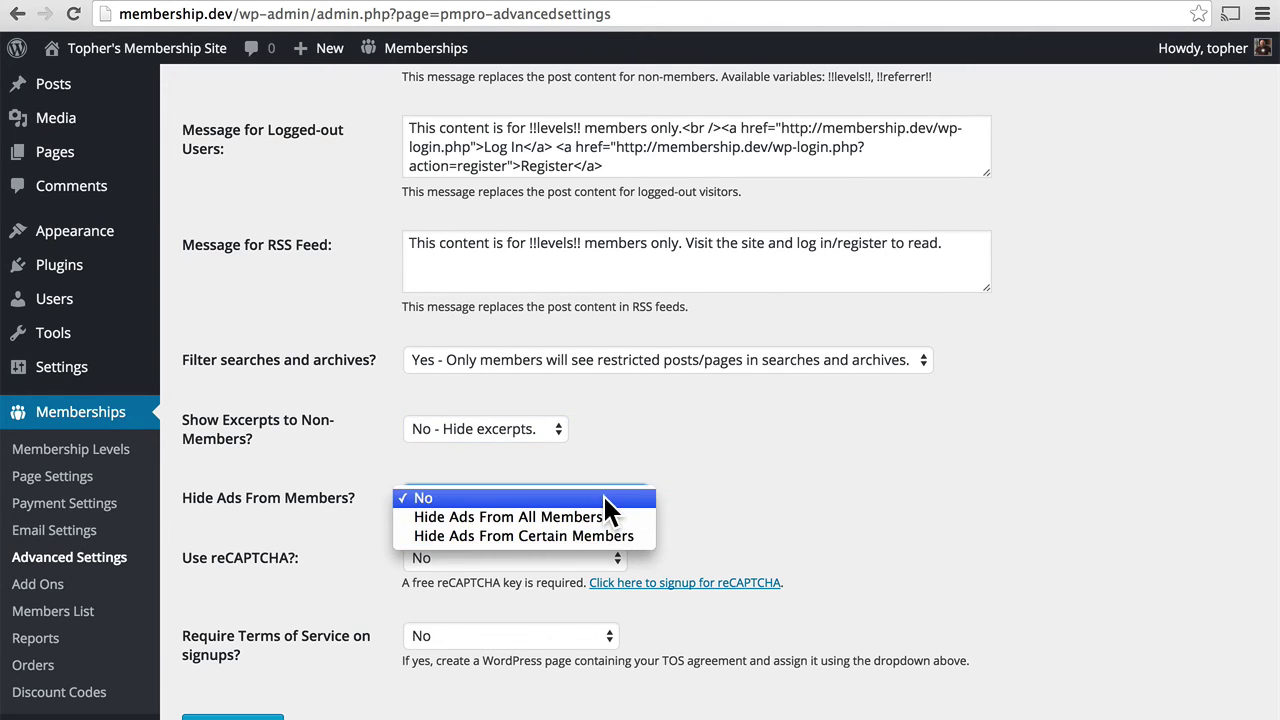
pyautogui.click(686, 492)
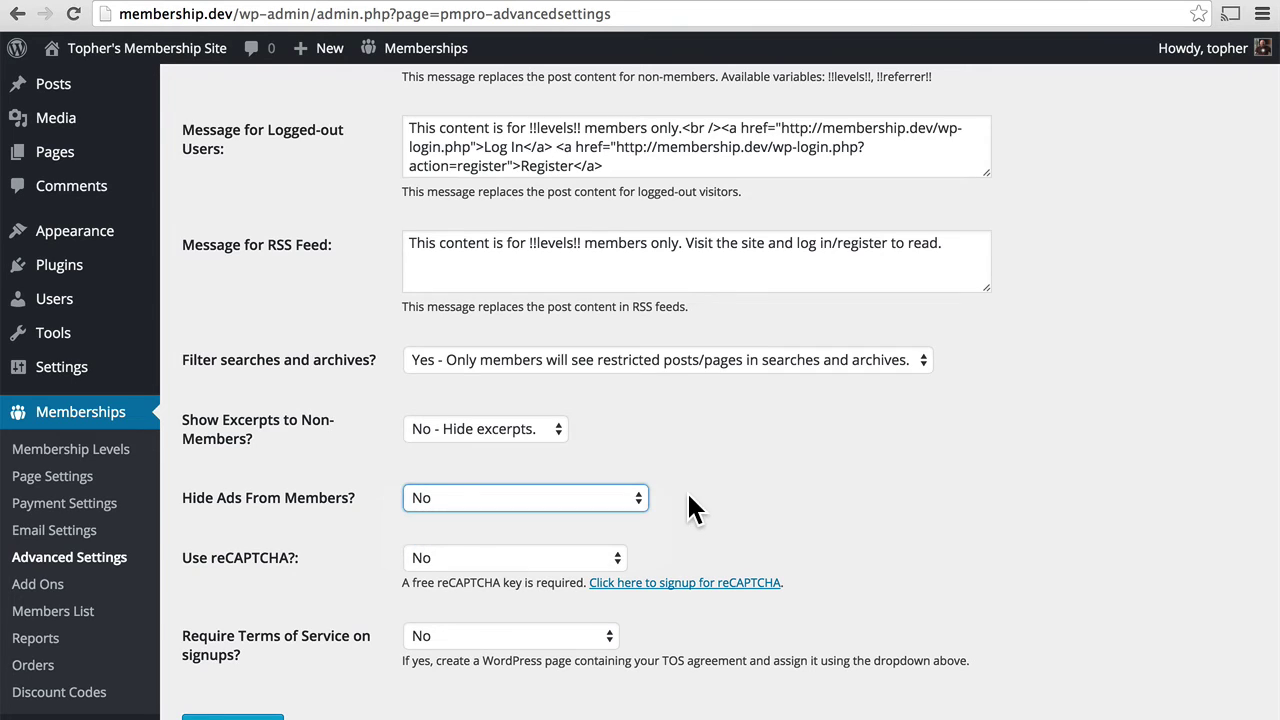
pyautogui.click(510, 558)
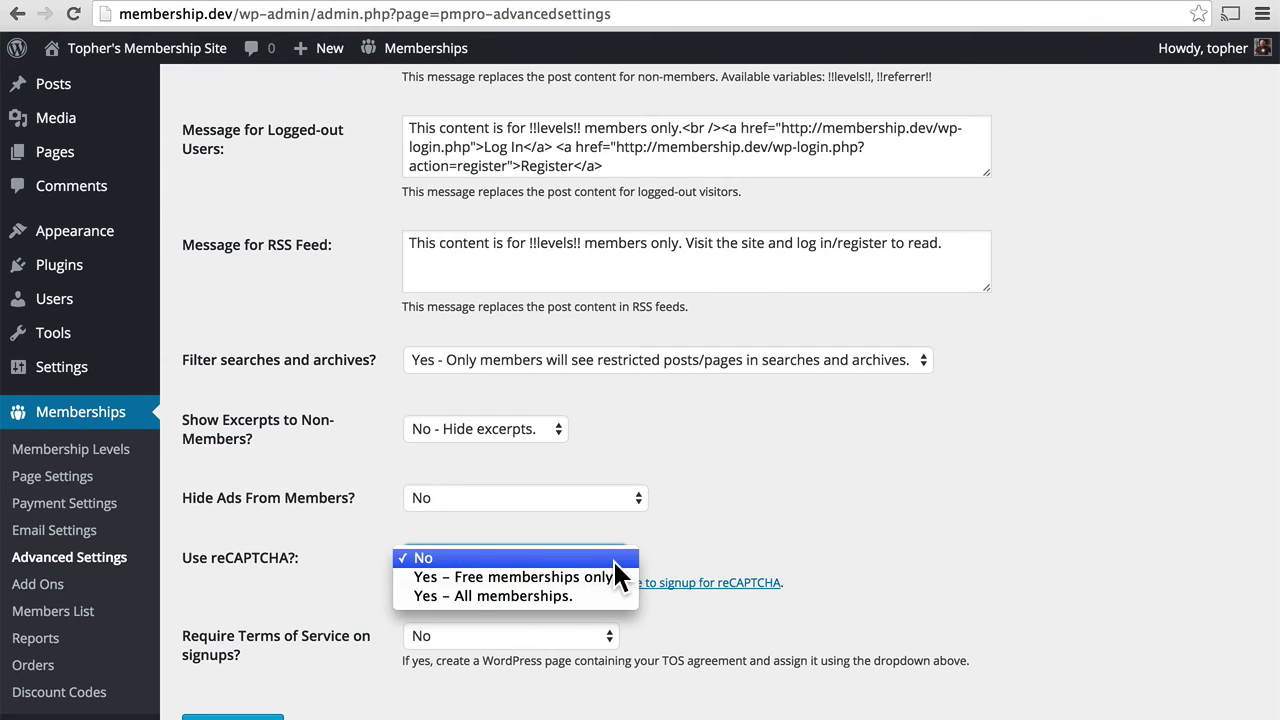
pyautogui.click(720, 575)
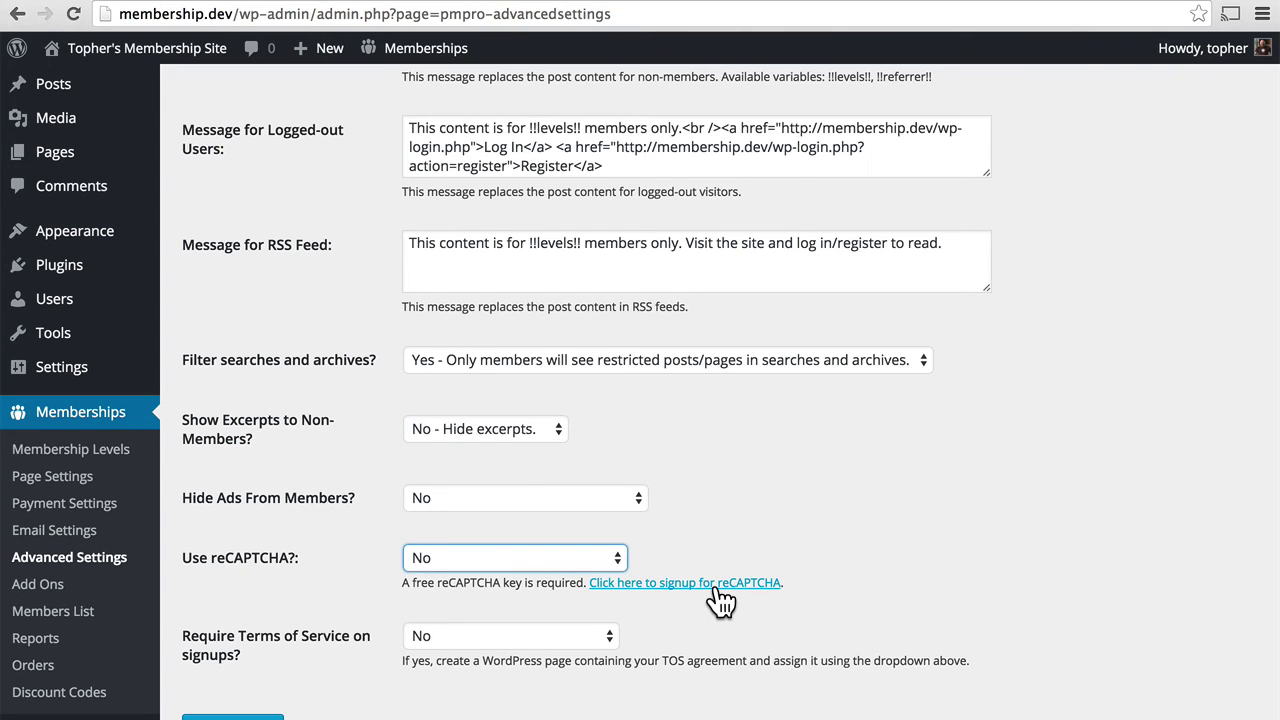
pyautogui.scroll(-2, 727, 650)
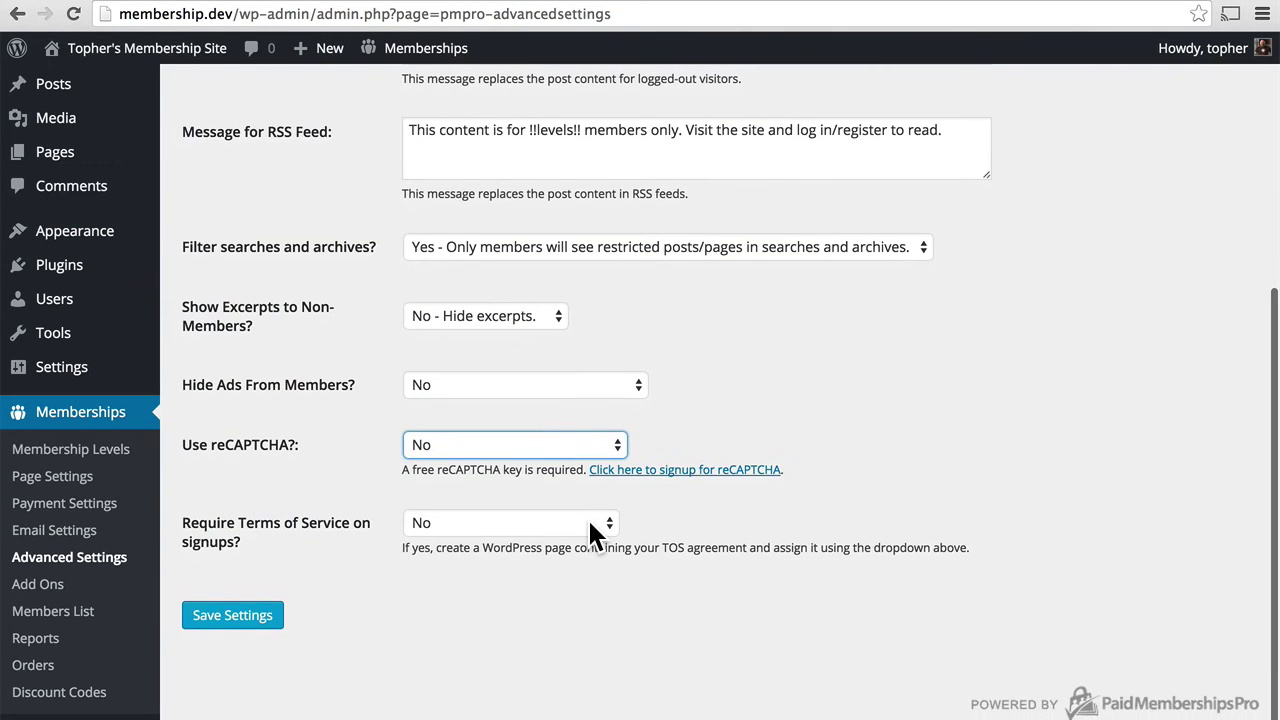
pyautogui.click(590, 533)
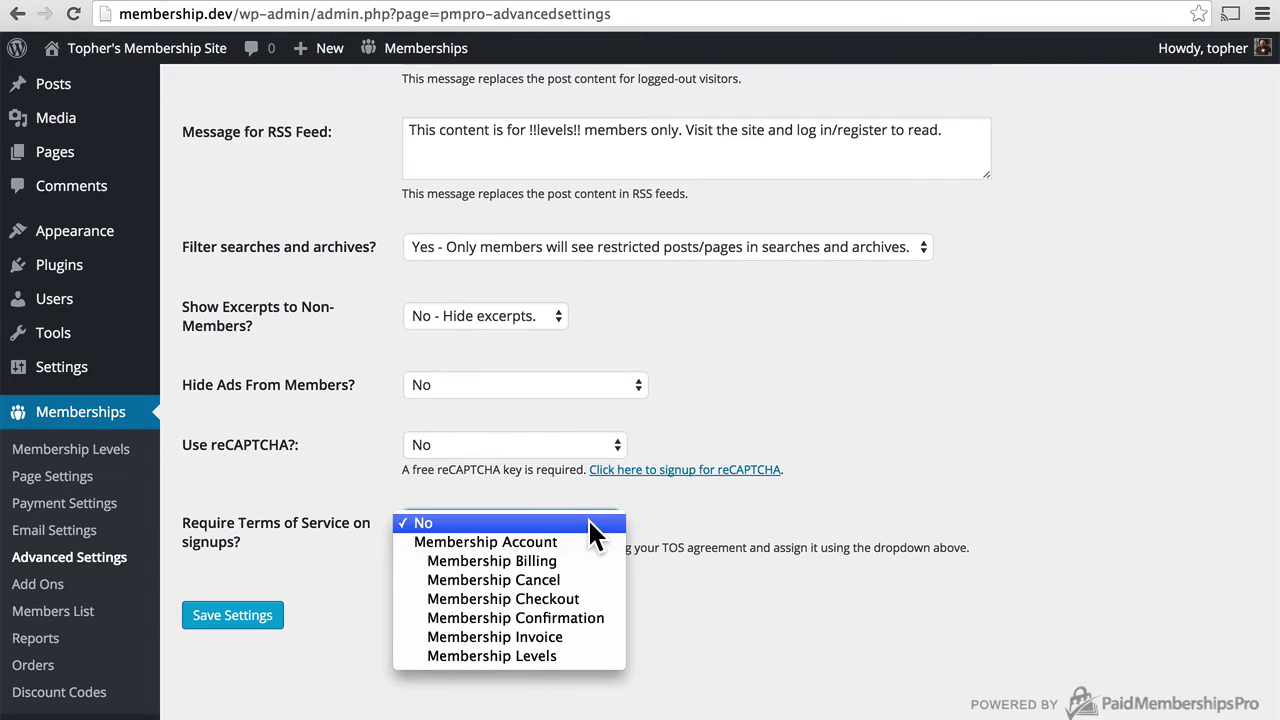
pyautogui.click(589, 522)
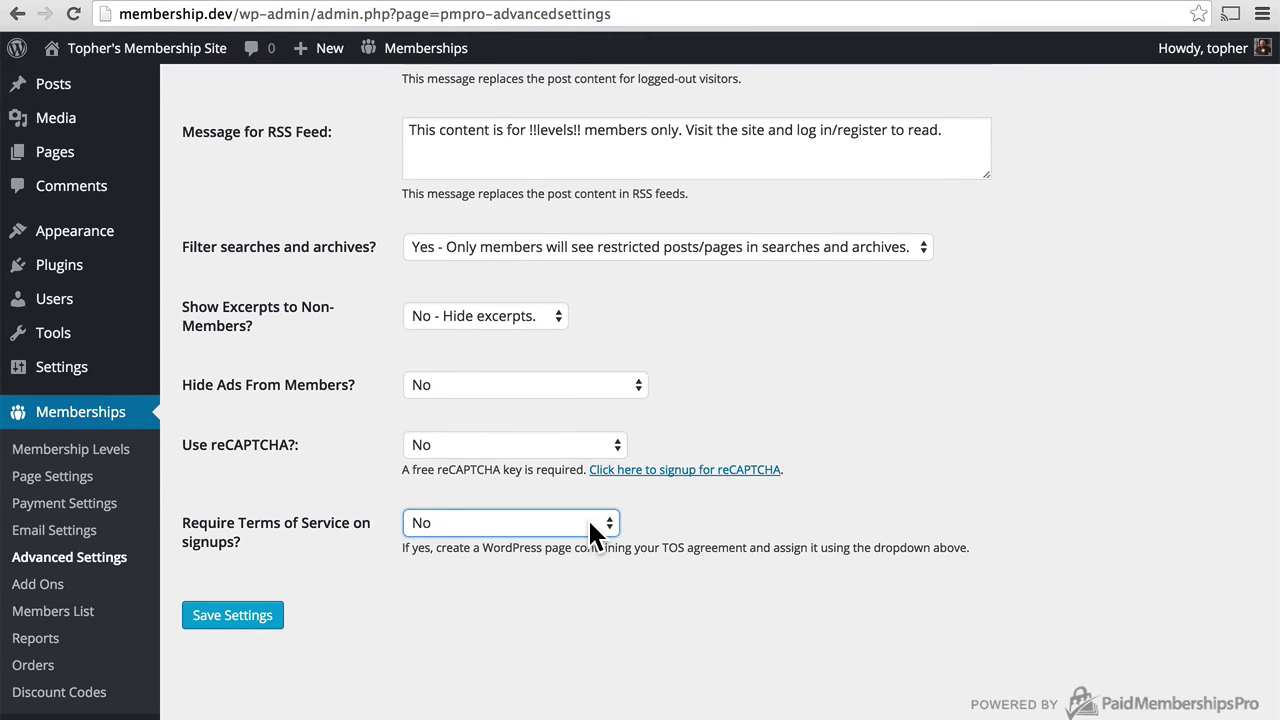
pyautogui.click(590, 530)
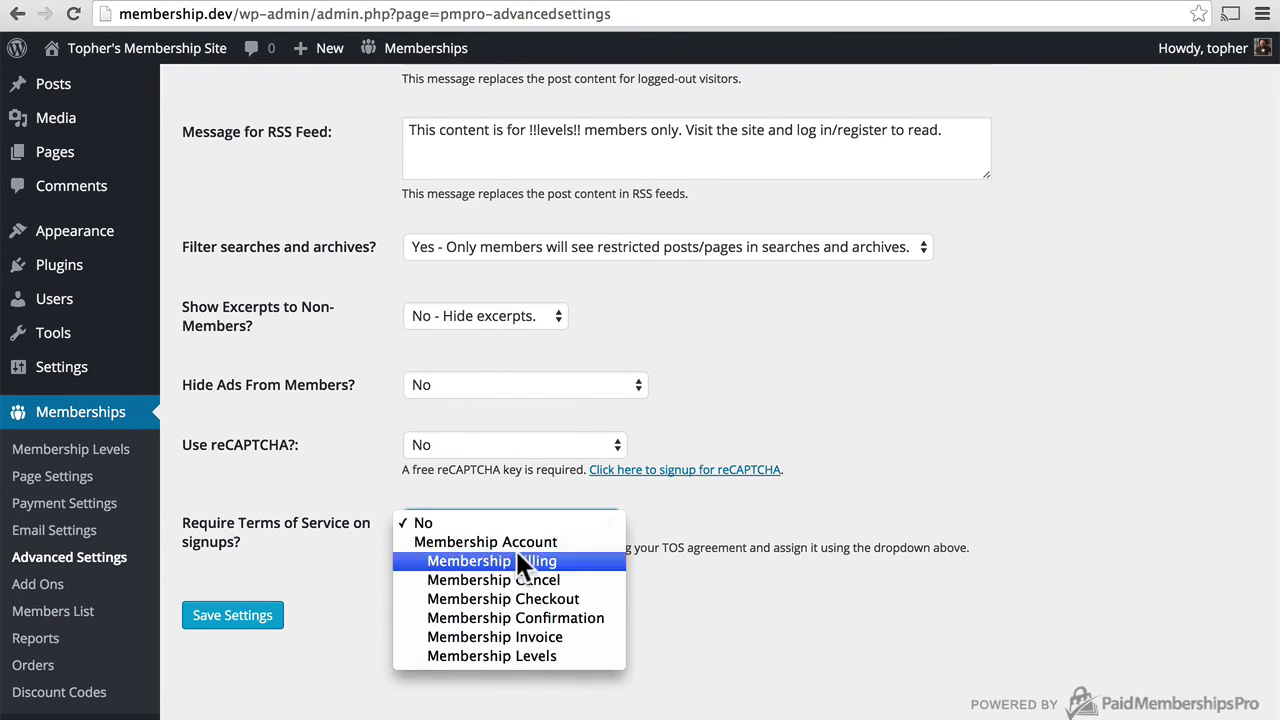
pyautogui.click(502, 522)
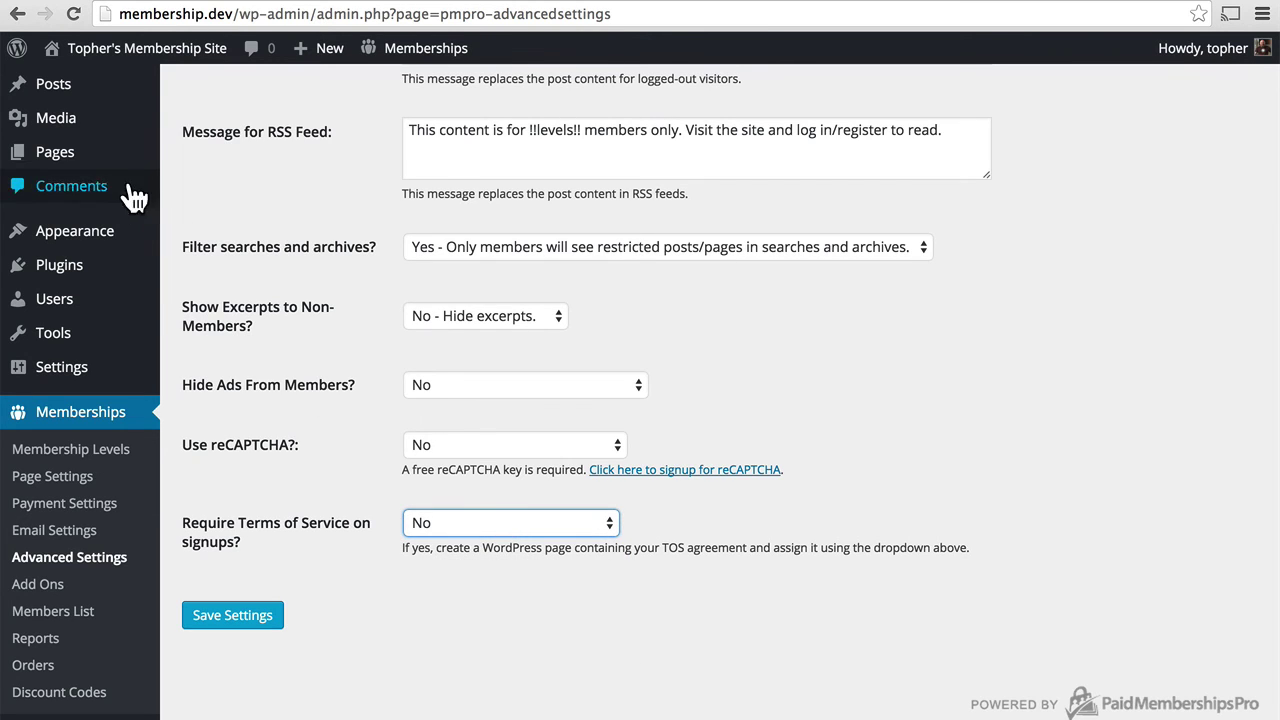
pyautogui.moveTo(100, 156)
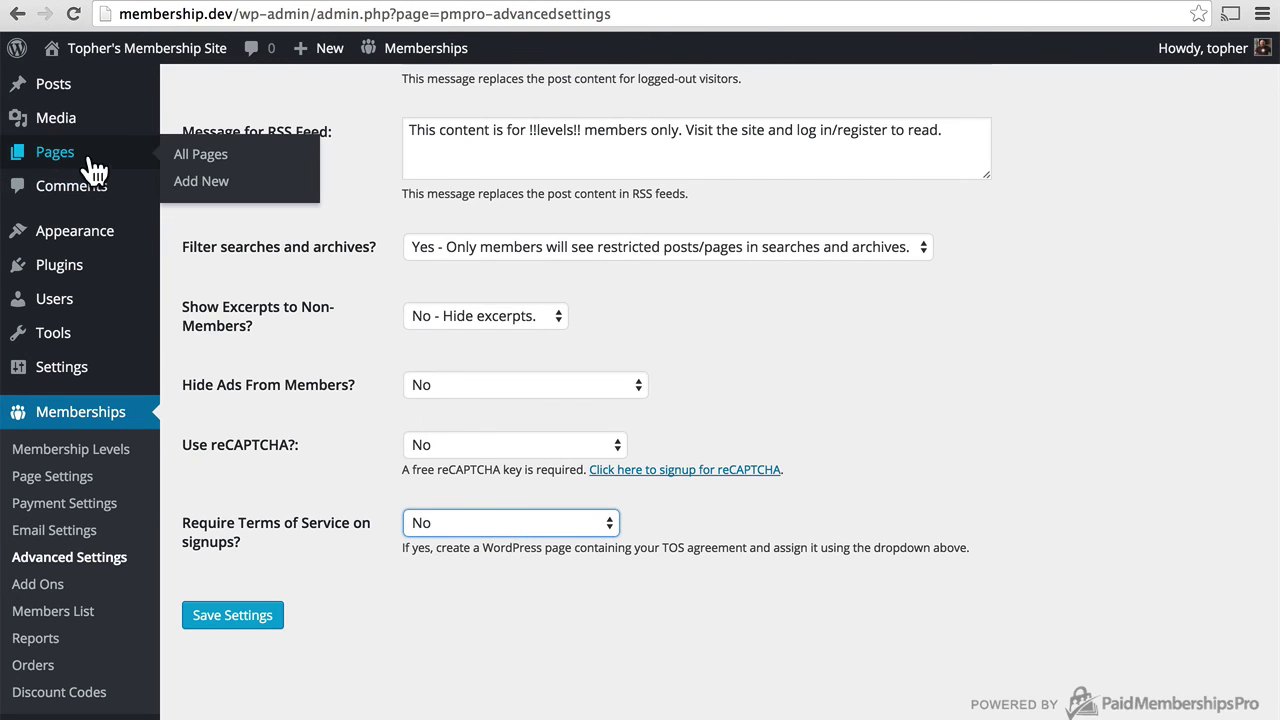
# Create and publish a blank 'Terms Of Service' page with the Default Template.
pyautogui.click(200, 183)
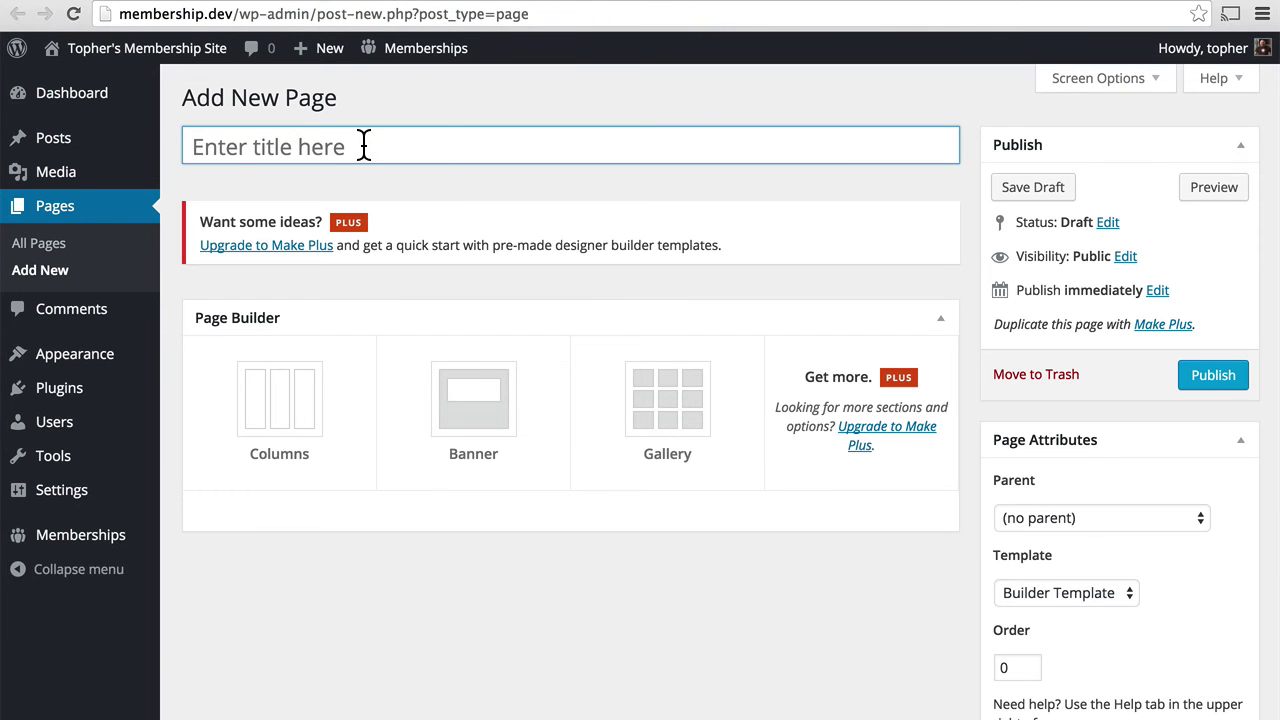
pyautogui.write('Terms Of ')
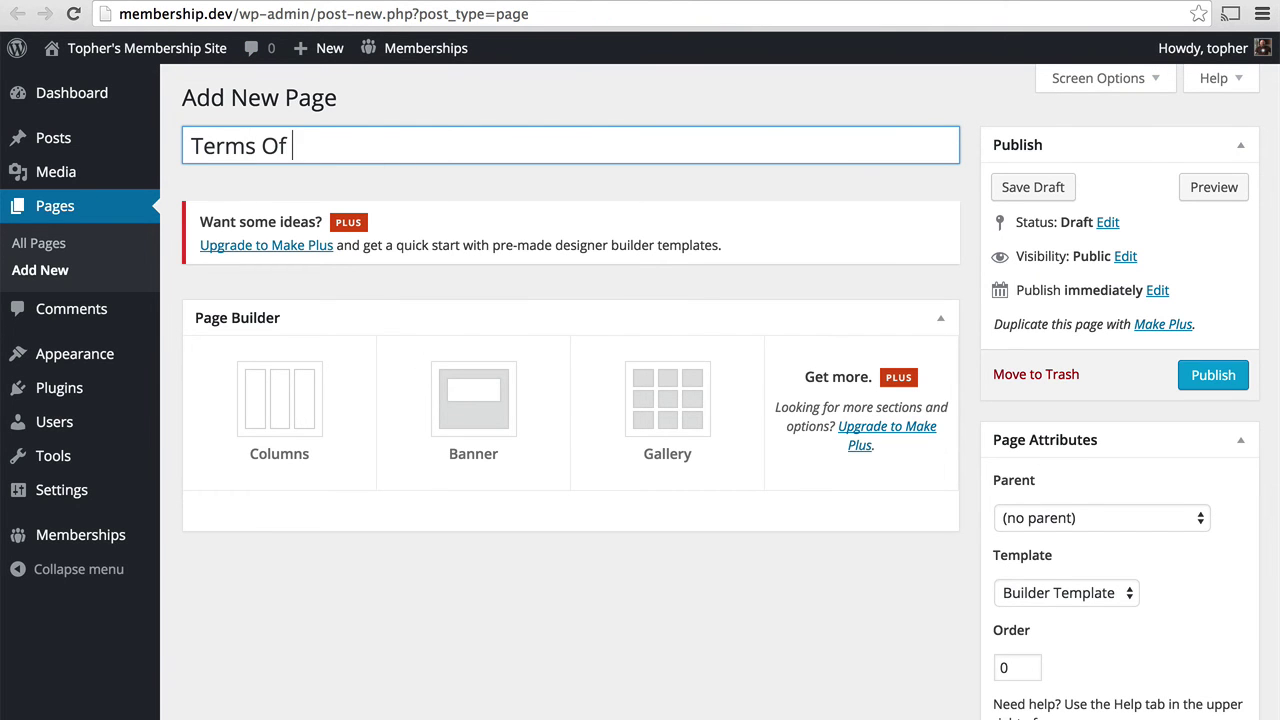
pyautogui.write('Service')
pyautogui.click(1041, 590)
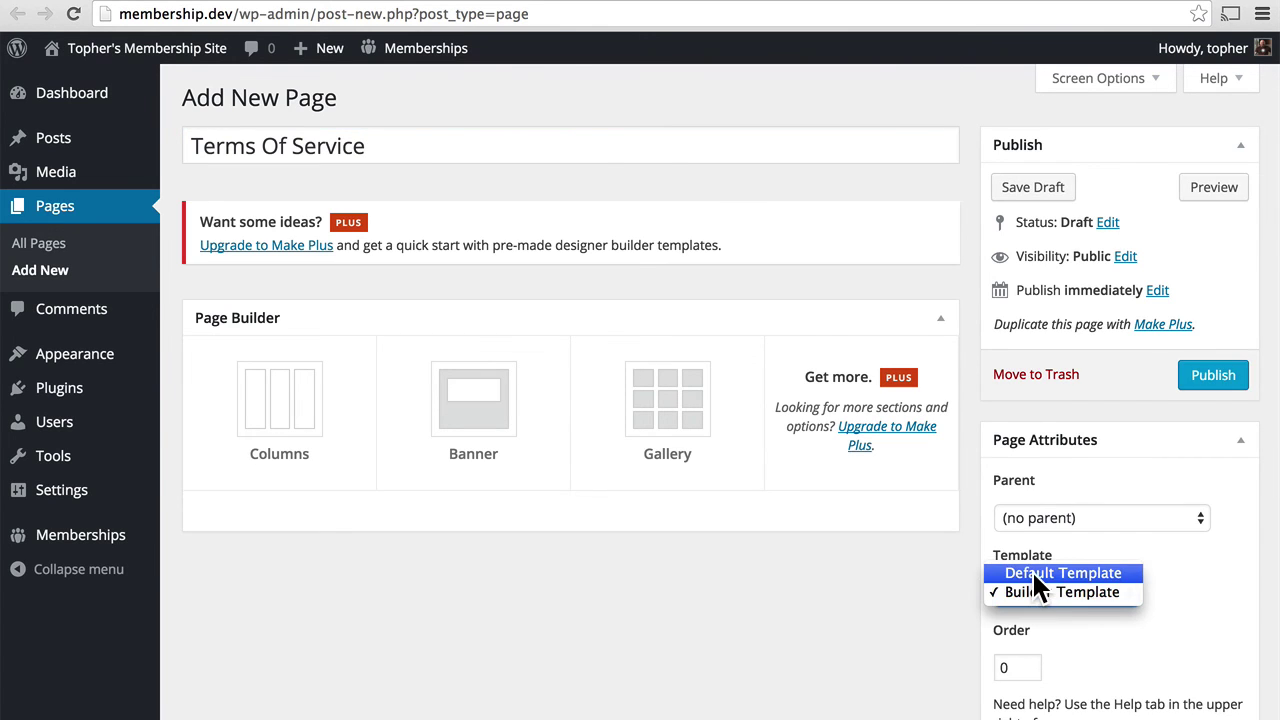
pyautogui.click(1032, 574)
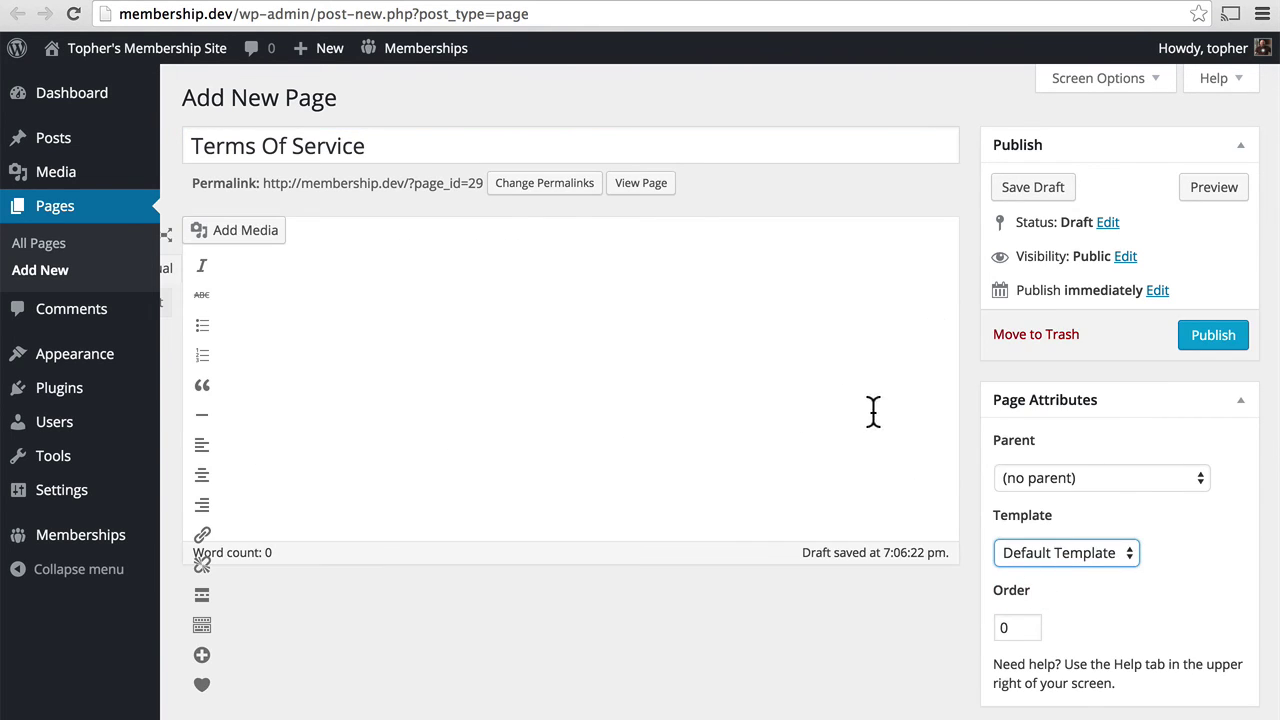
pyautogui.click(1203, 336)
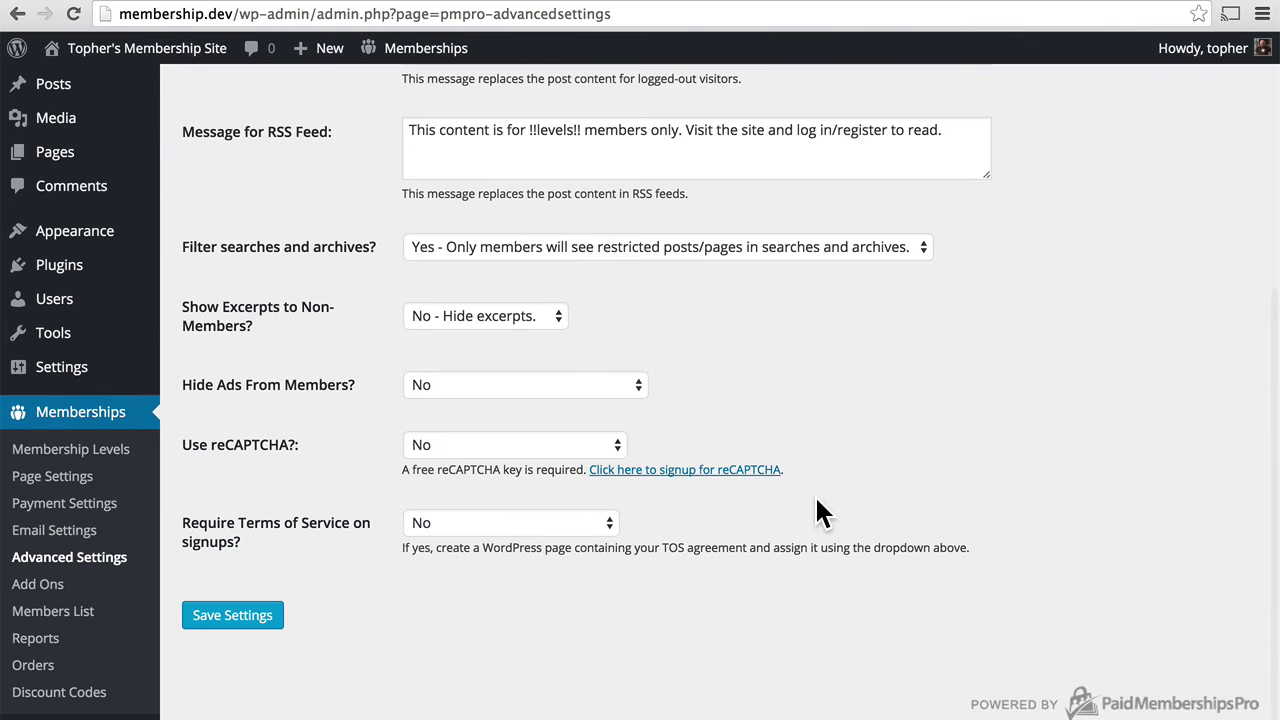
# Set 'Require Terms of Service on signups?' to the Terms Of Service page and save.
pyautogui.click(607, 523)
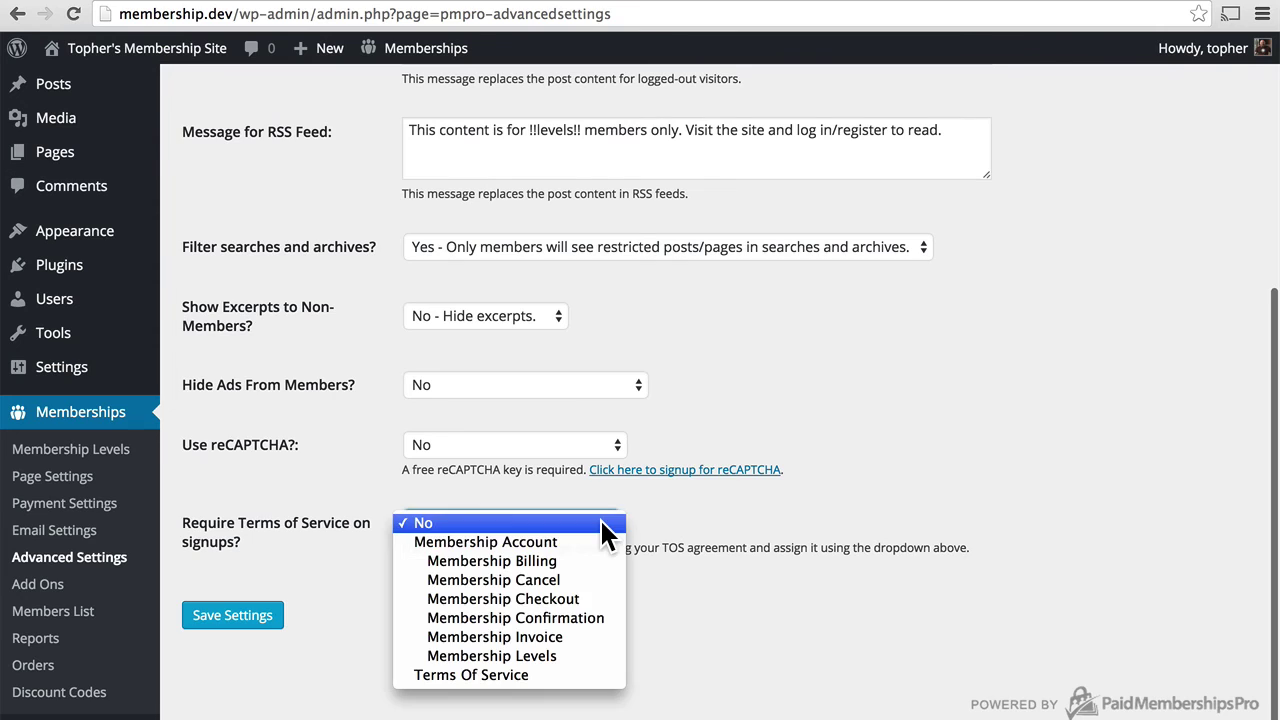
pyautogui.click(532, 672)
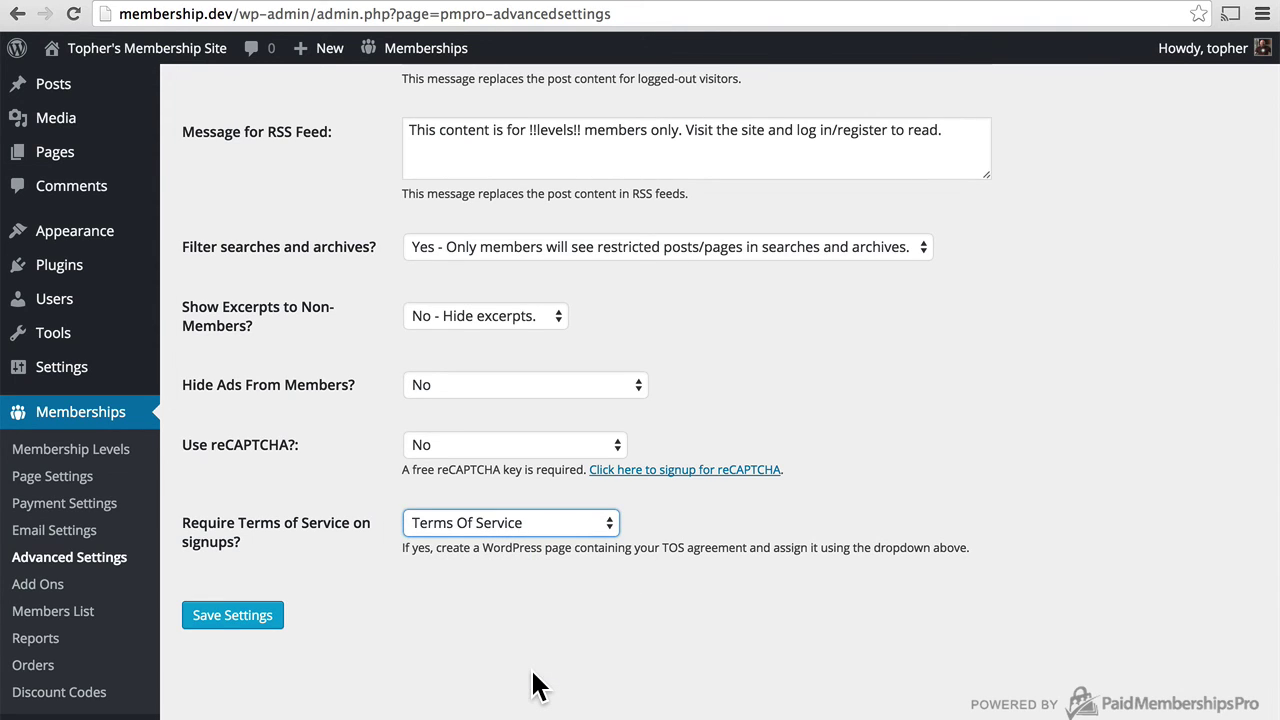
pyautogui.click(232, 616)
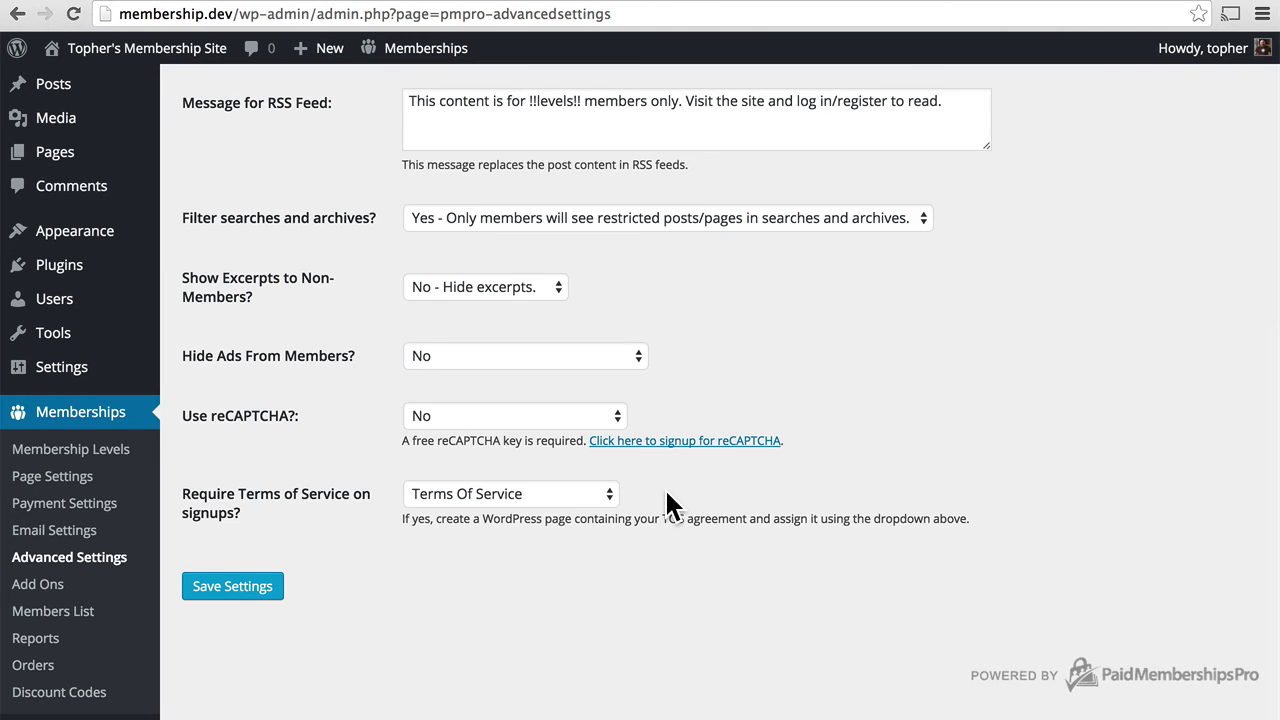
pyautogui.scroll(10, 665, 488)
# Show the Email Settings and scroll through its sender and notification options.
pyautogui.click(670, 198)
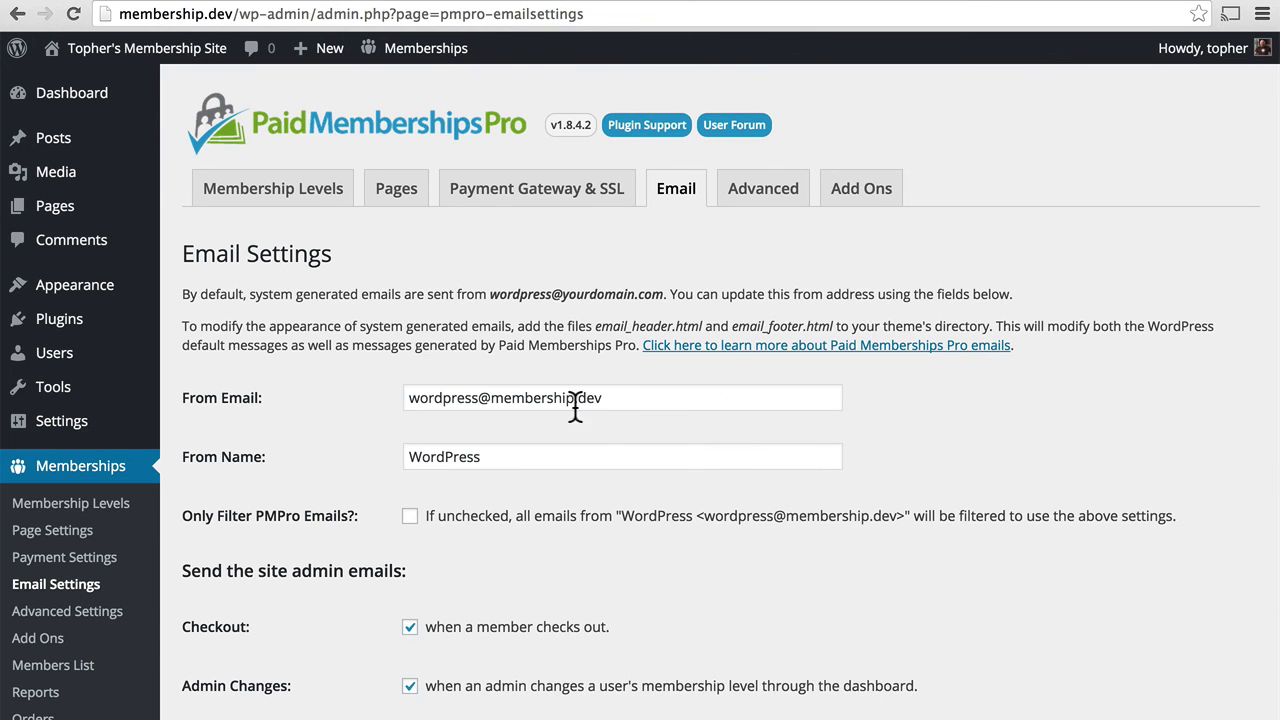
pyautogui.scroll(-5, 1004, 438)
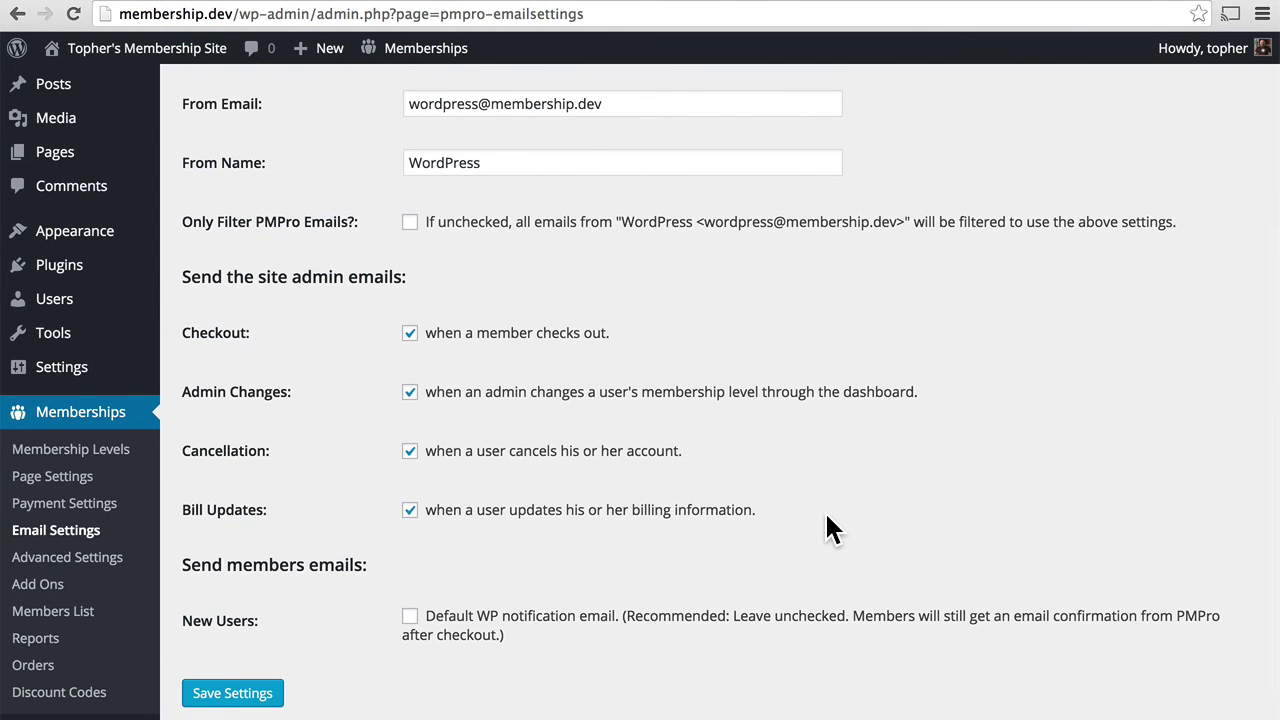
pyautogui.scroll(1, 826, 516)
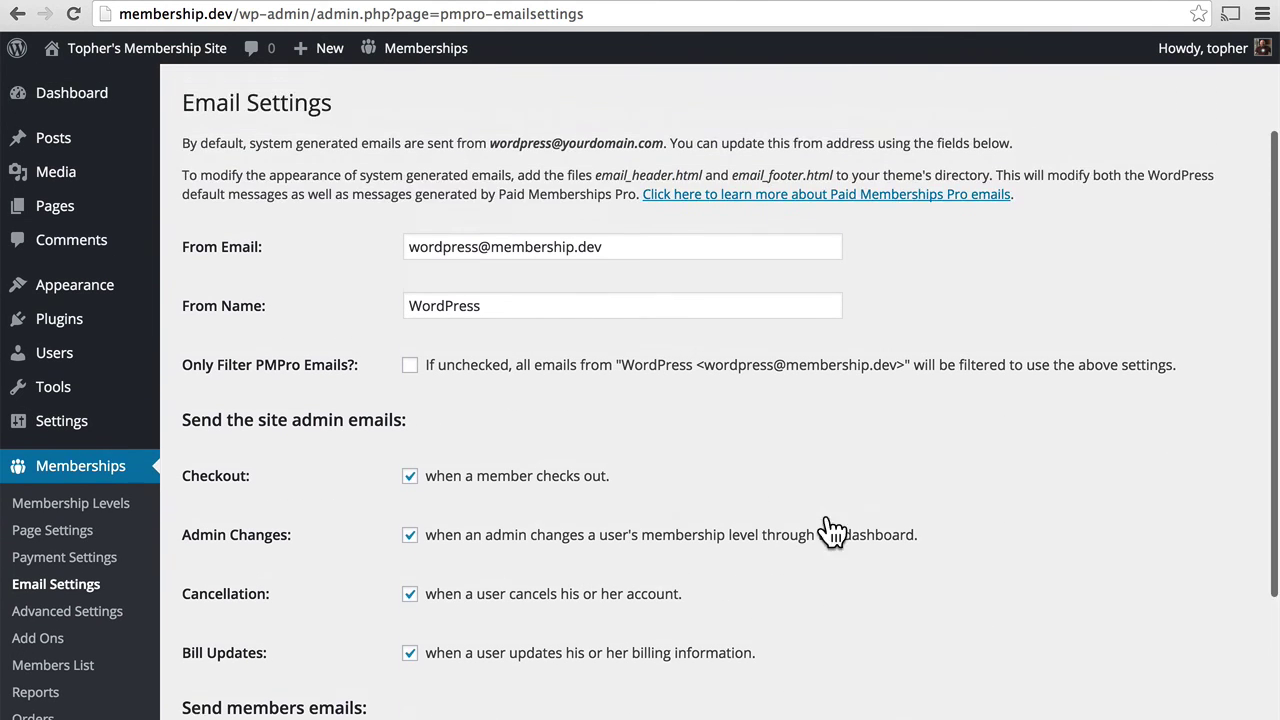
pyautogui.scroll(3, 832, 530)
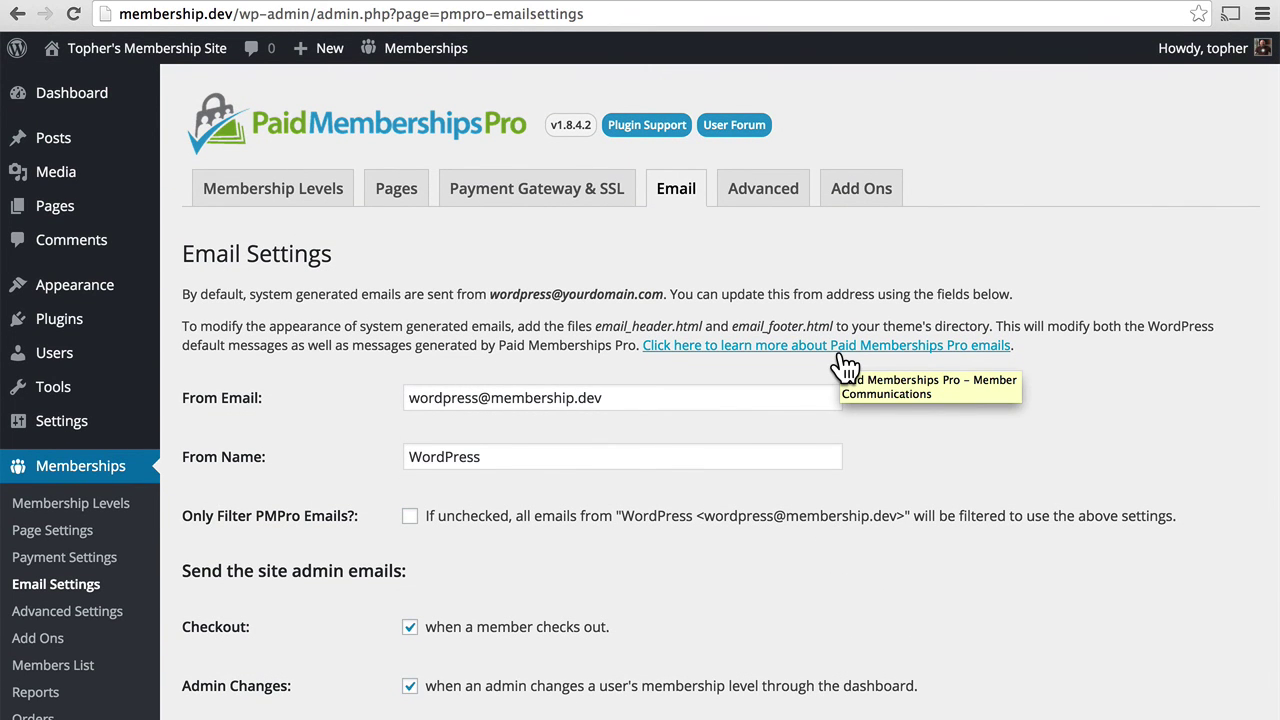
# Go back to the Advanced Settings and scroll through its member-content options.
pyautogui.click(763, 192)
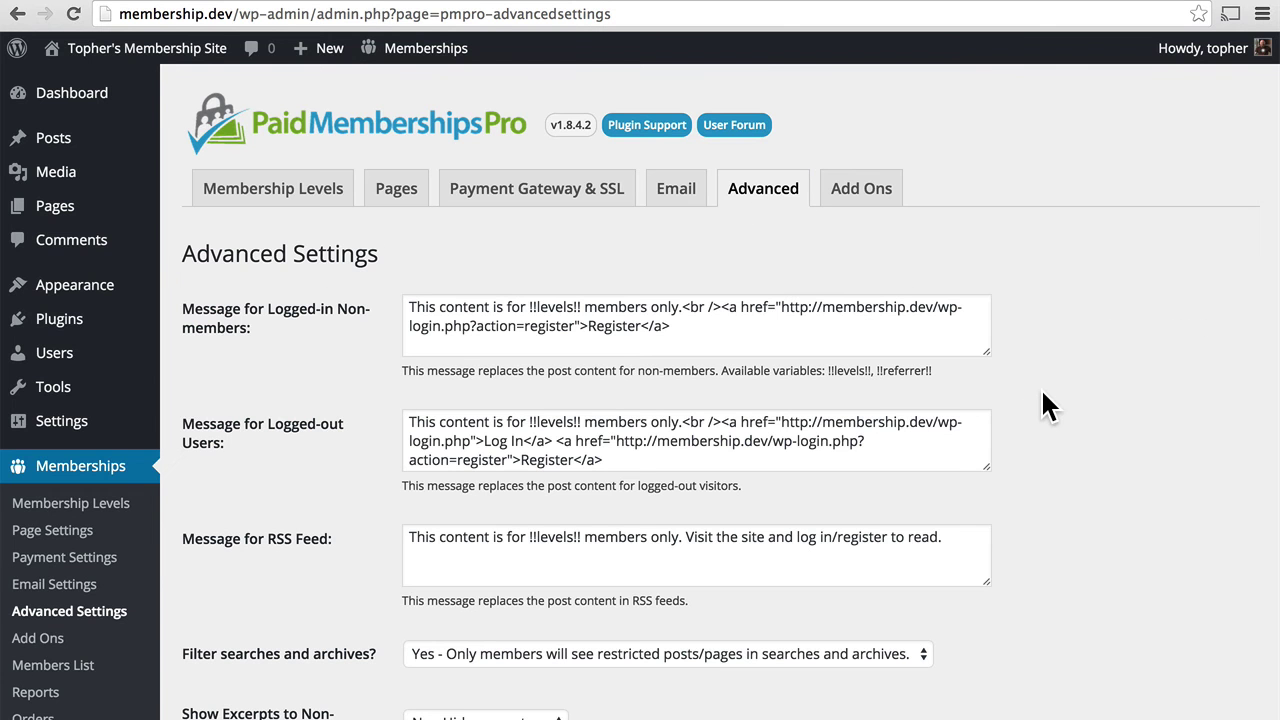
pyautogui.scroll(-3, 1045, 405)
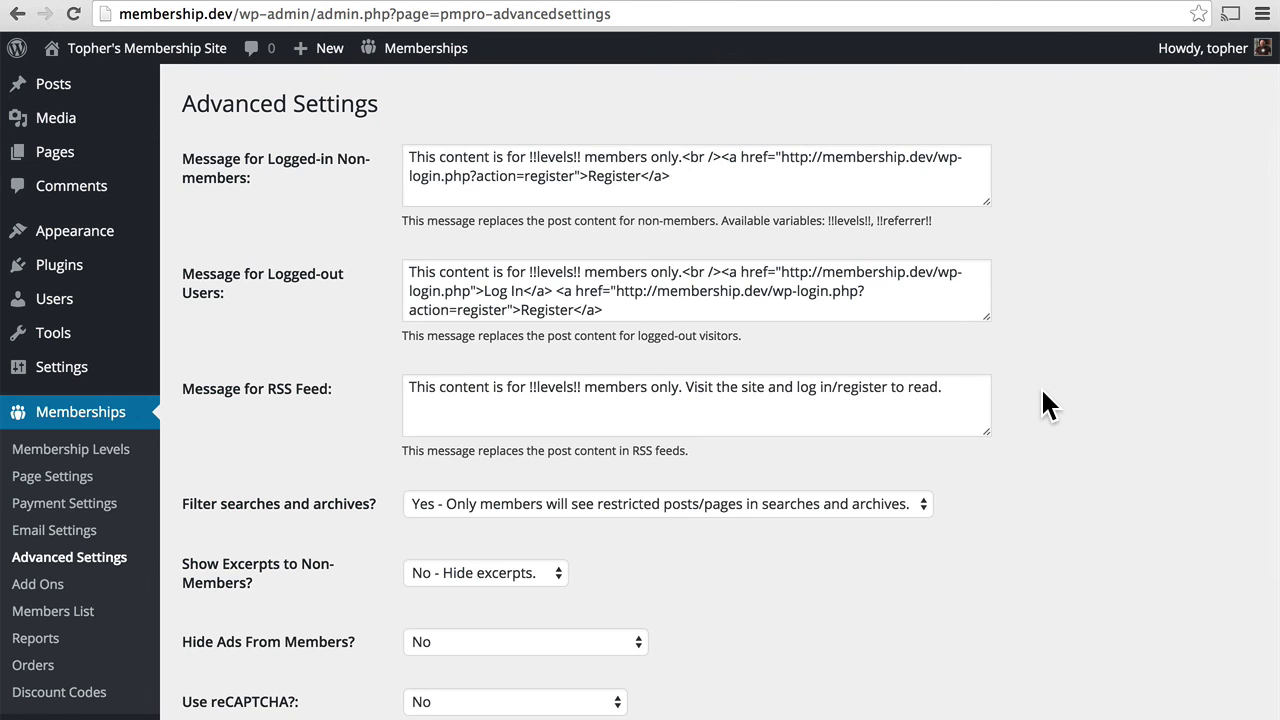
pyautogui.scroll(3, 1040, 386)
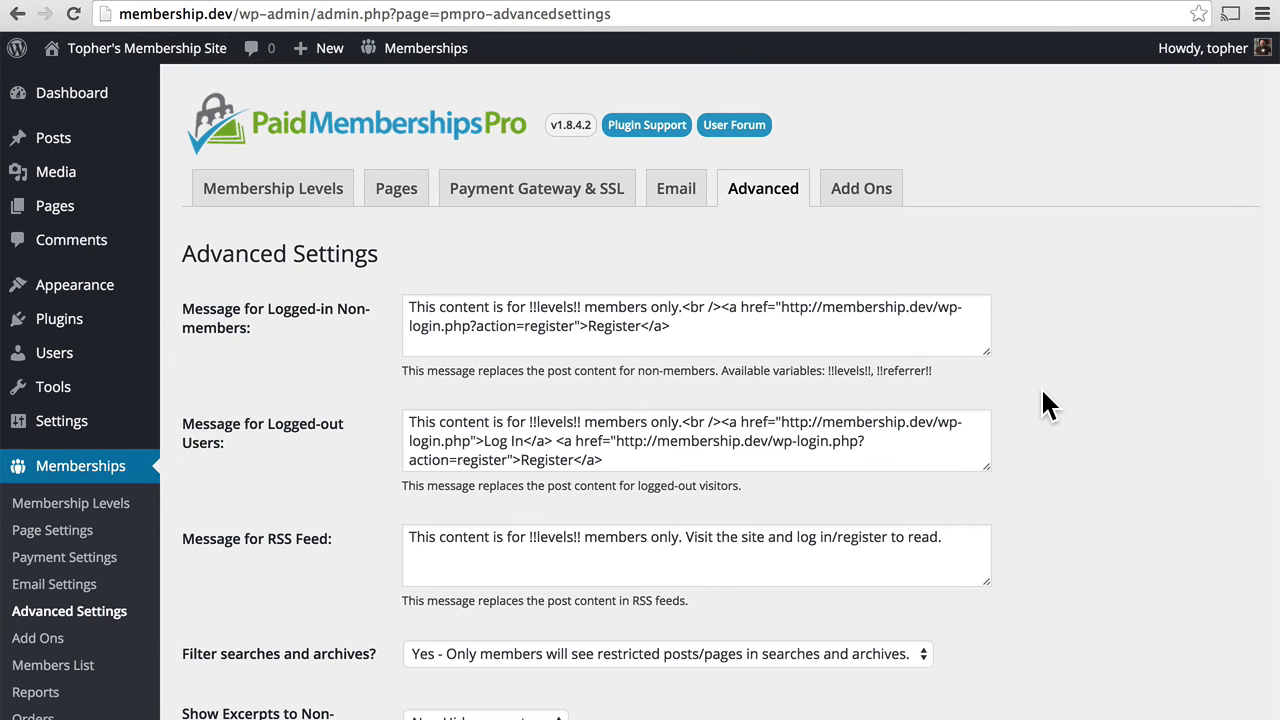